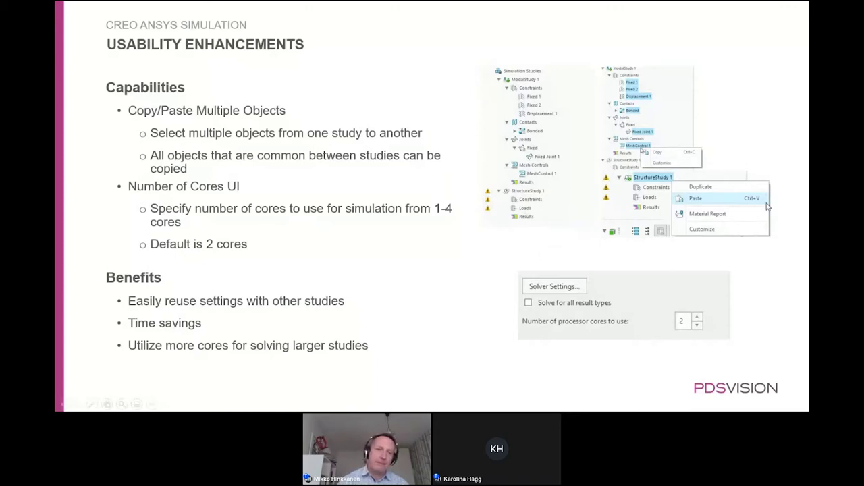
key(Right)
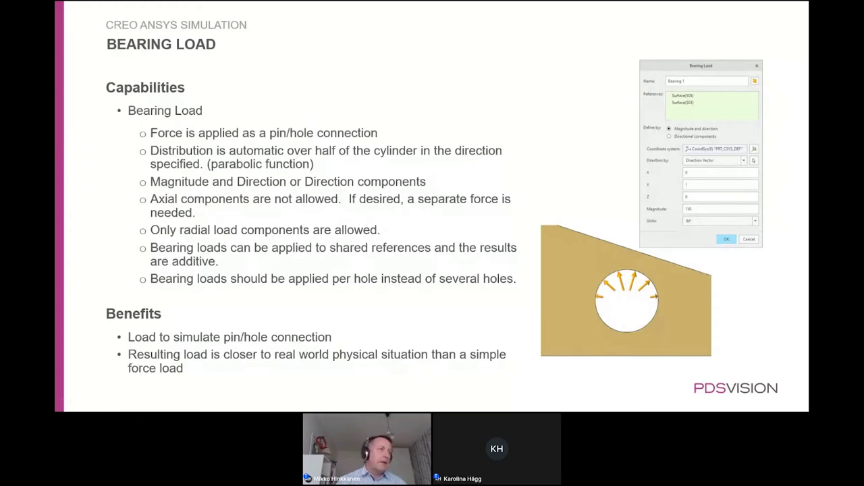
key(Right)
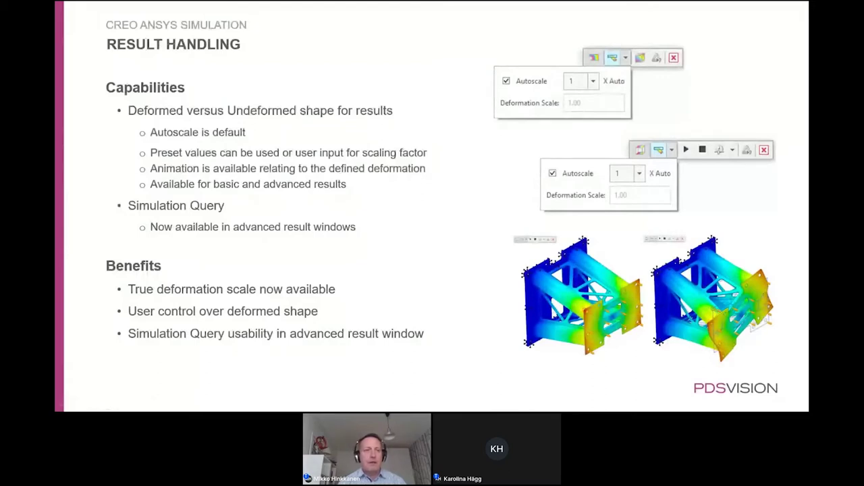
key(Right)
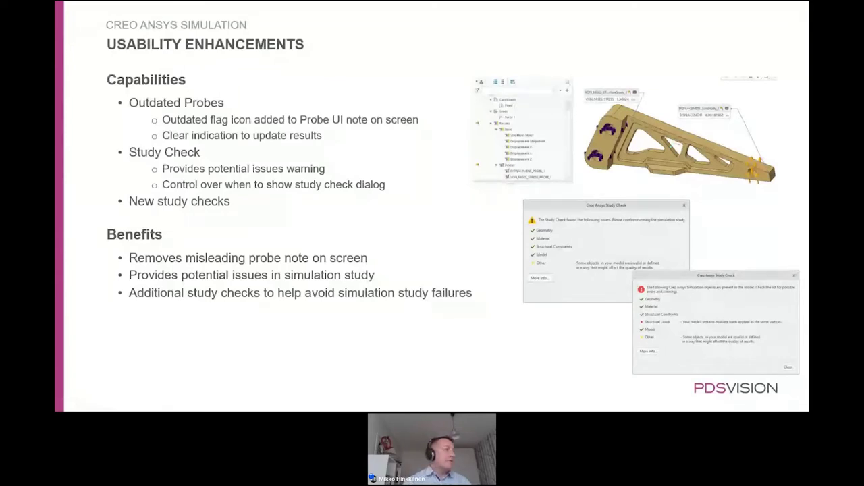
key(Right)
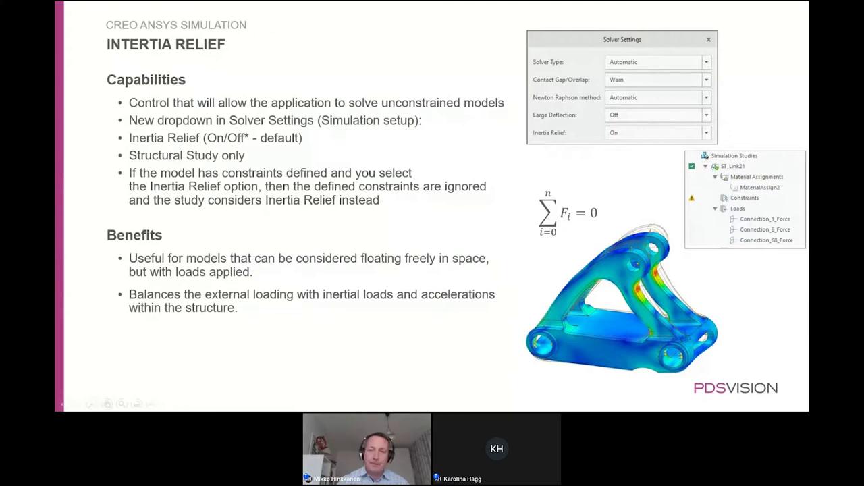
key(Right)
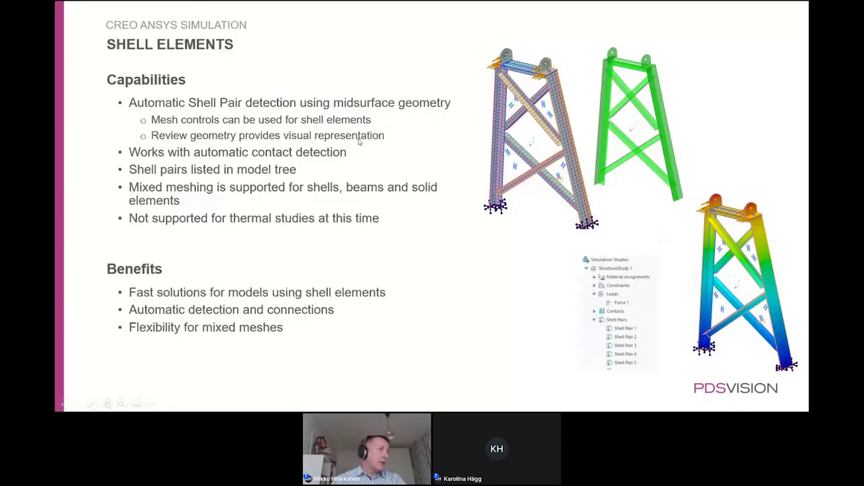
Step: Switch to Creo Parametric and postpone the Symantec restart reminder by 2 hours
key(alt+Tab)
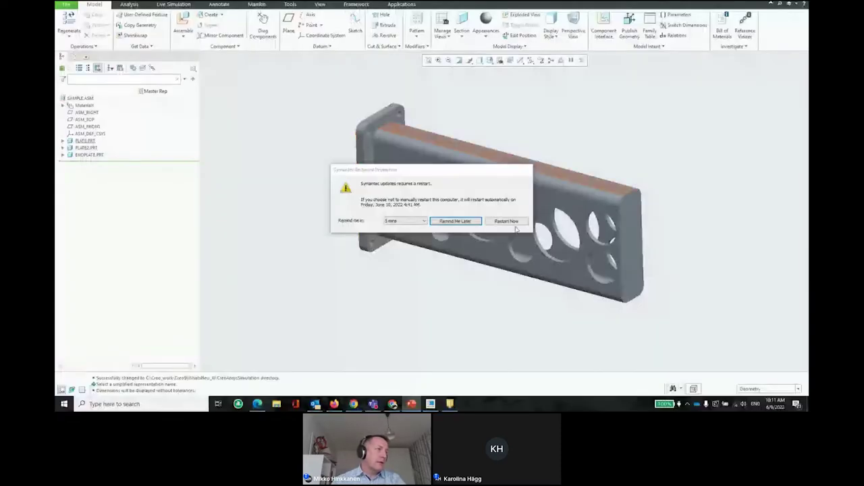
click(424, 222)
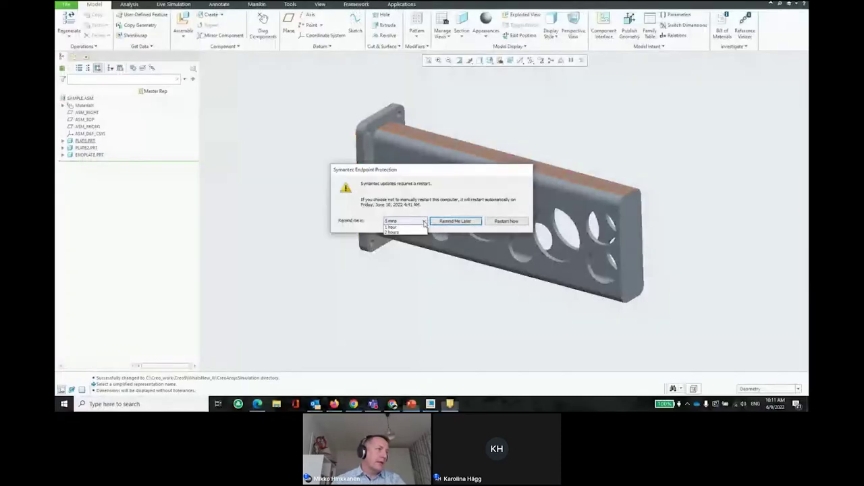
click(424, 223)
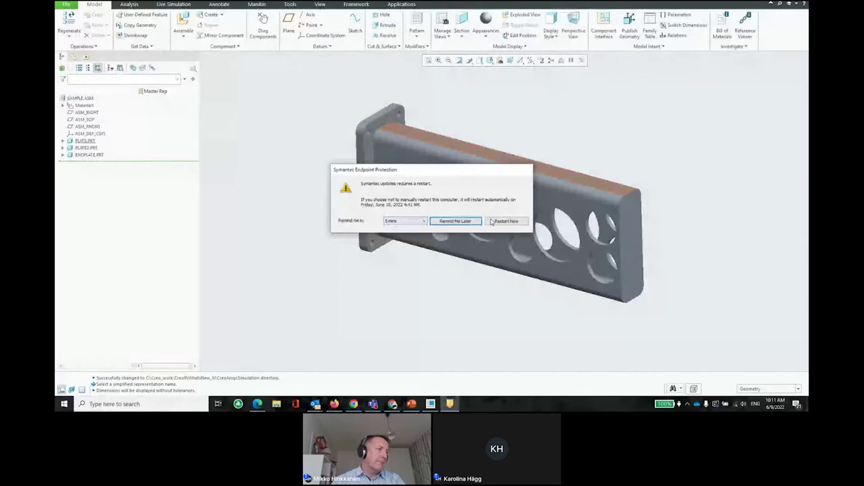
click(424, 221)
click(423, 223)
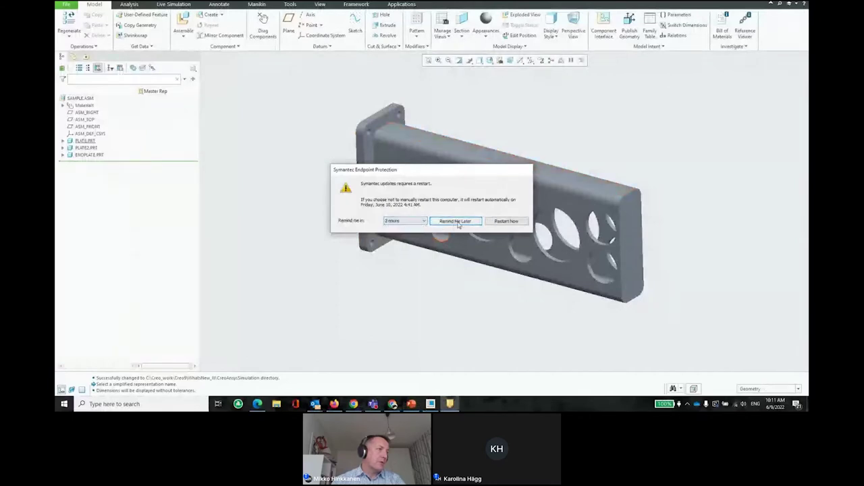
click(455, 221)
Step: Highlight PLATE.PRT, PLATE2.PRT and ENDPLATE.PRT in turn to examine how the sample assembly is built up
middle_drag(462, 181, 504, 116)
key(ctrl+d)
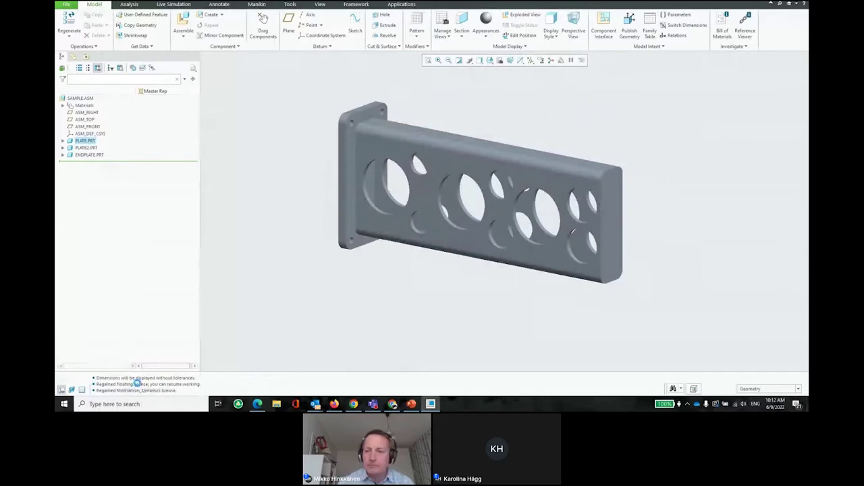
click(138, 385)
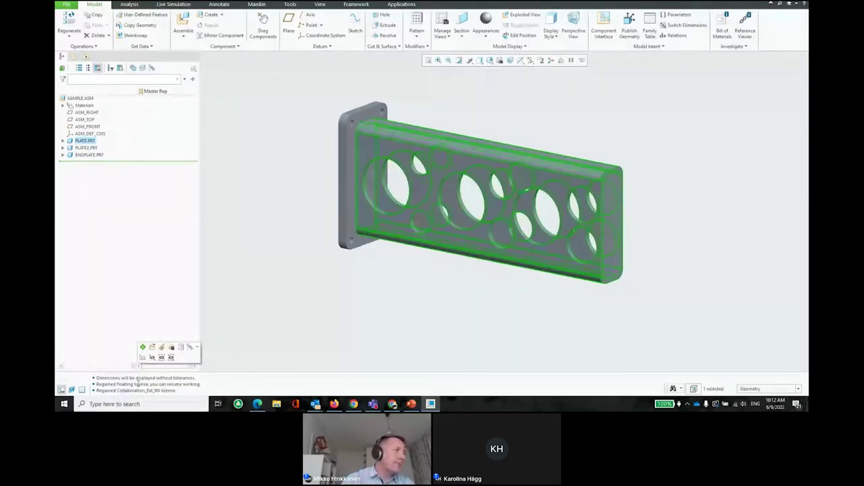
click(308, 178)
scroll(308, 178, down, 2)
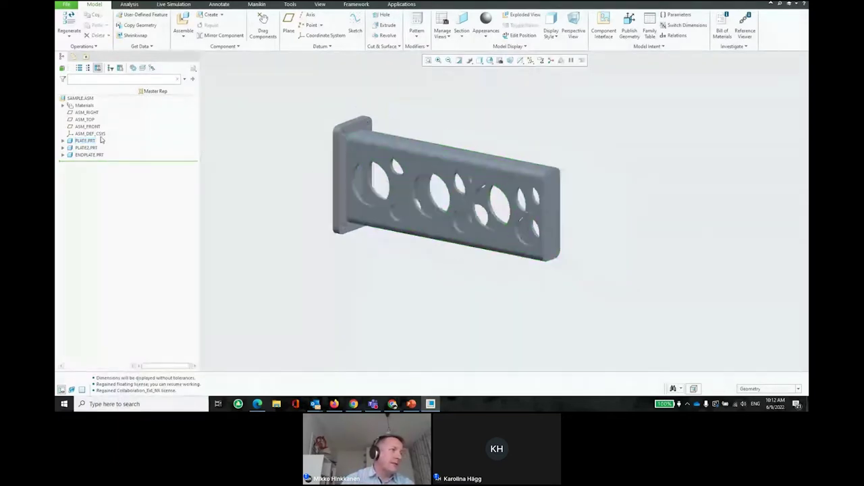
click(102, 140)
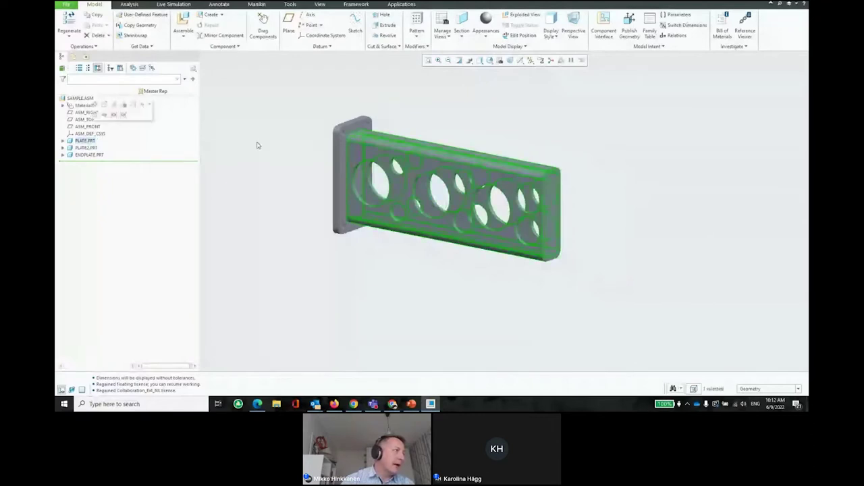
middle_drag(257, 145, 203, 152)
click(86, 148)
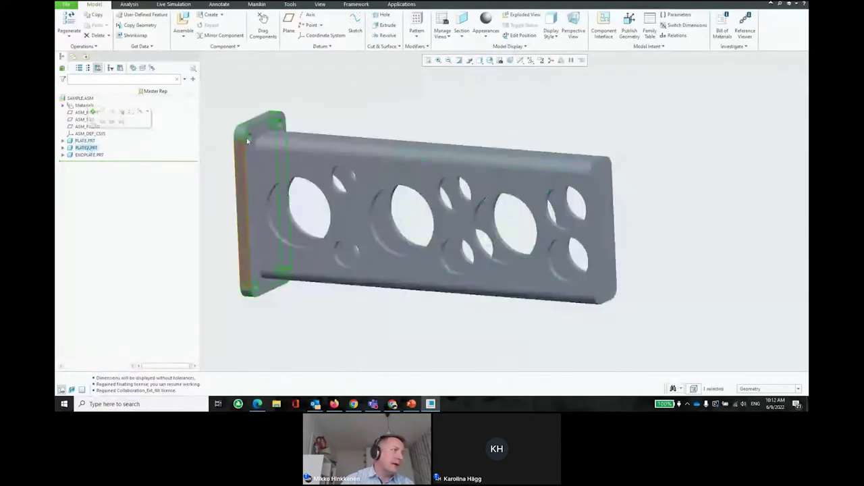
click(94, 155)
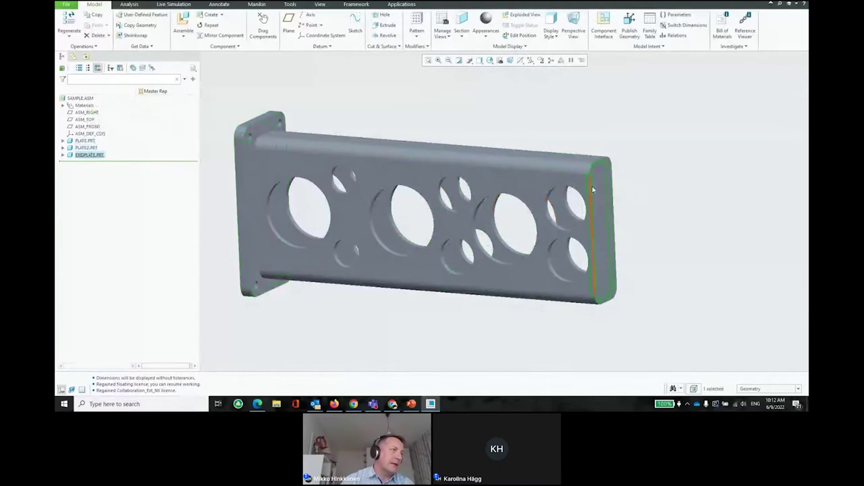
scroll(654, 189, down, 1)
click(654, 189)
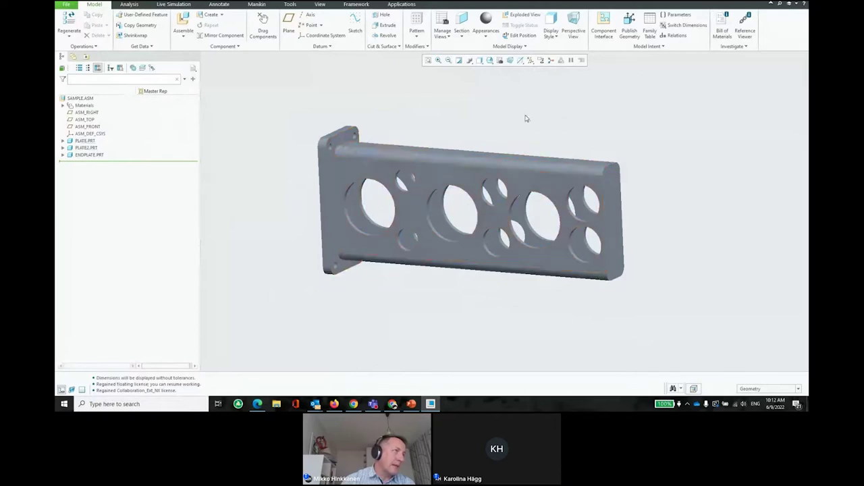
Step: Bring the assembly into Ansys Simulation and preview its simulation geometry with the default geometry and connectivity options
click(398, 6)
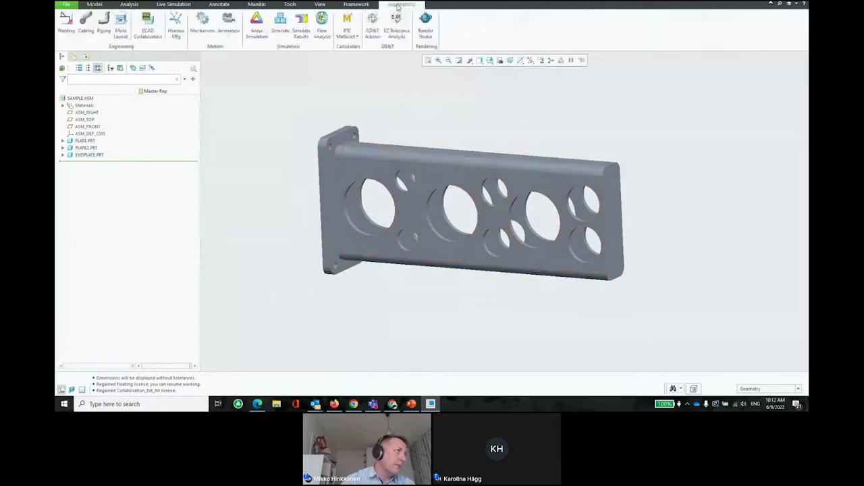
click(257, 30)
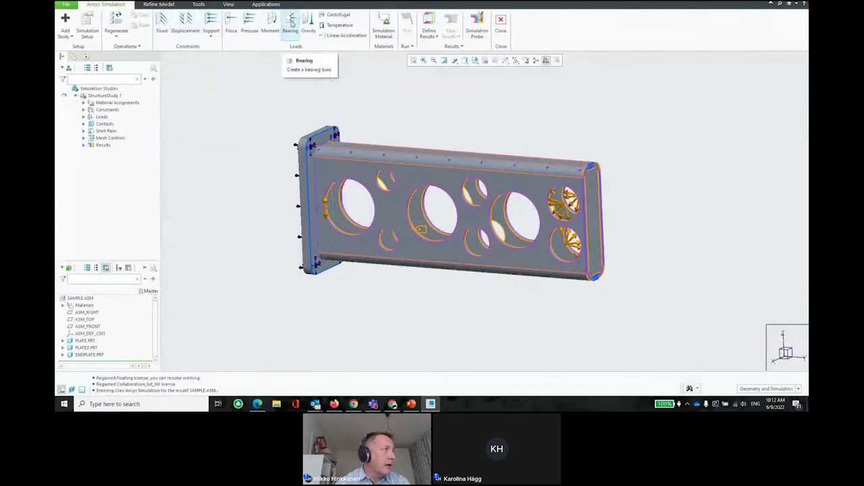
click(157, 5)
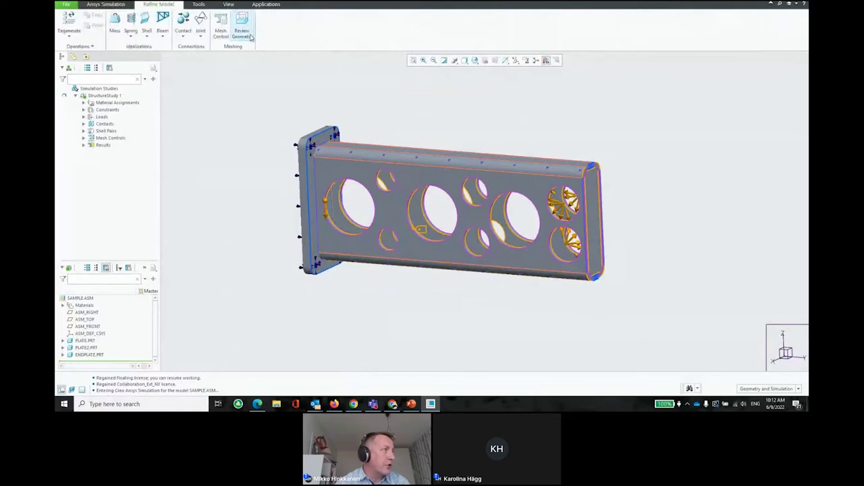
click(250, 36)
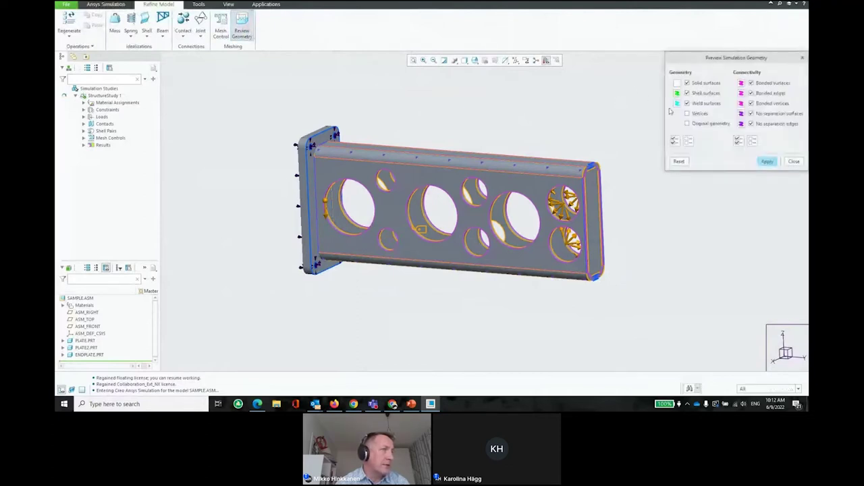
drag(703, 61, 417, 129)
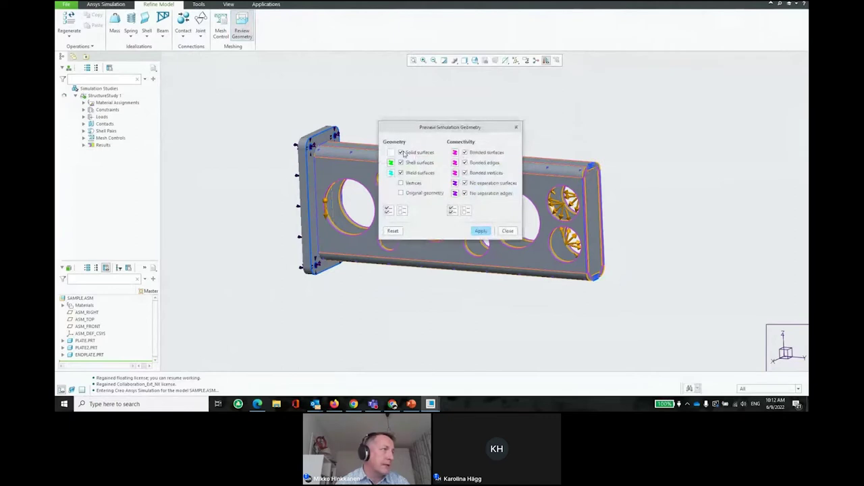
click(480, 231)
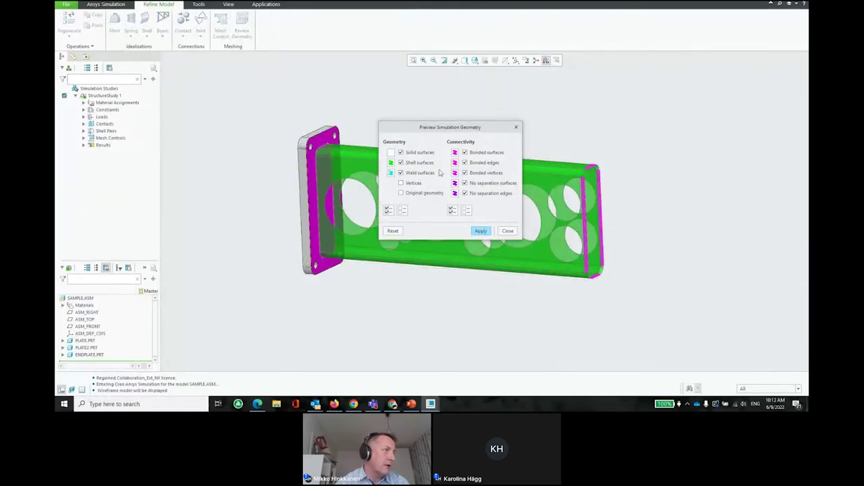
Step: Examine the shell surfaces and bonded connections at both ends of the beam, and close the geometry preview
drag(450, 132, 221, 135)
scroll(368, 155, up, 5)
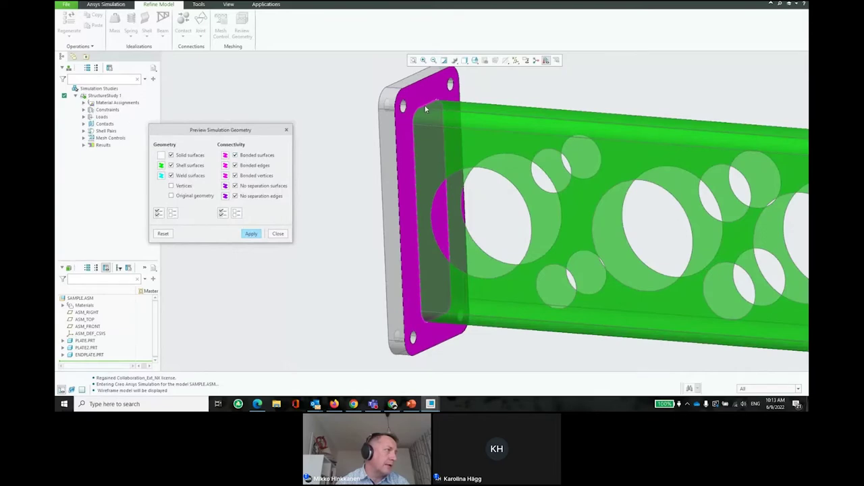
scroll(398, 112, down, 4)
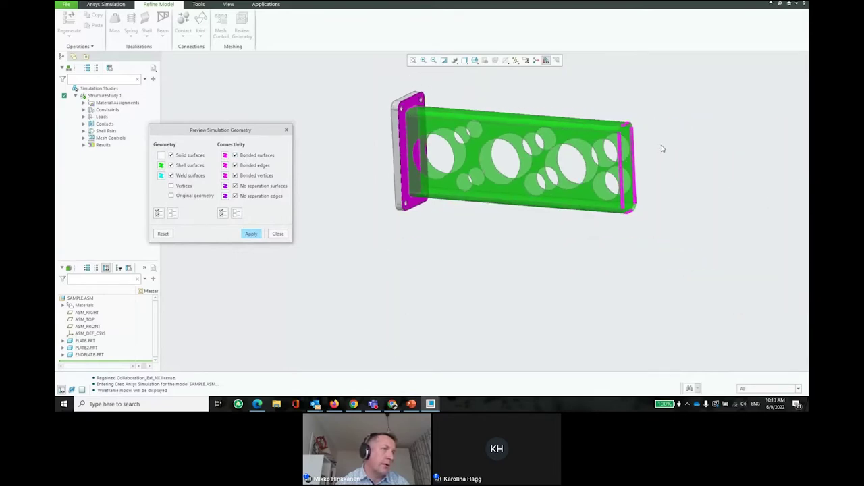
scroll(619, 150, up, 6)
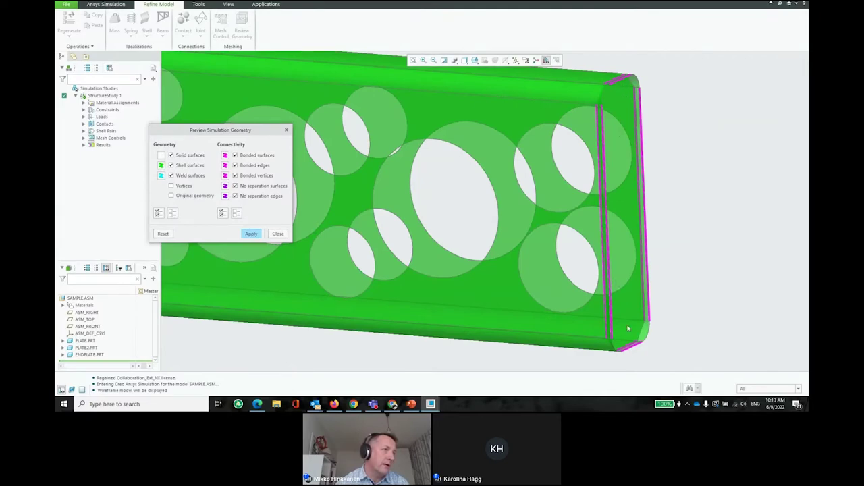
scroll(678, 194, down, 5)
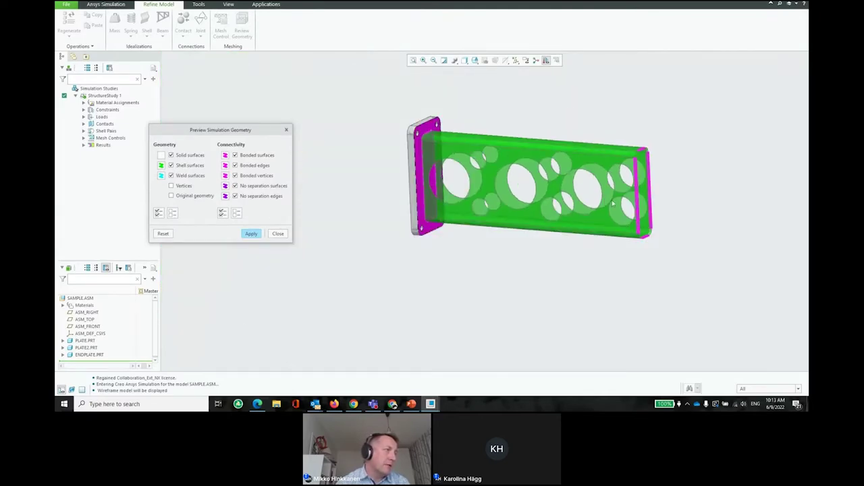
click(276, 233)
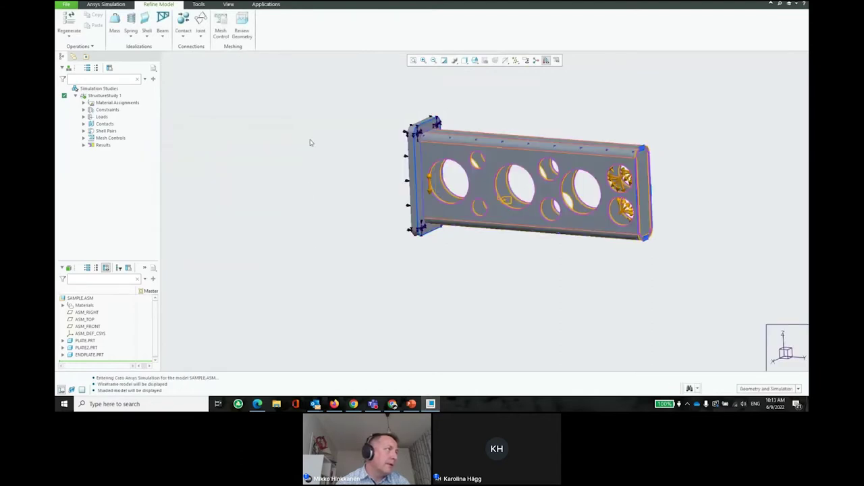
Step: Show the mesh on the model and inspect the elements around the plate's holes and at the mounting flange
click(556, 61)
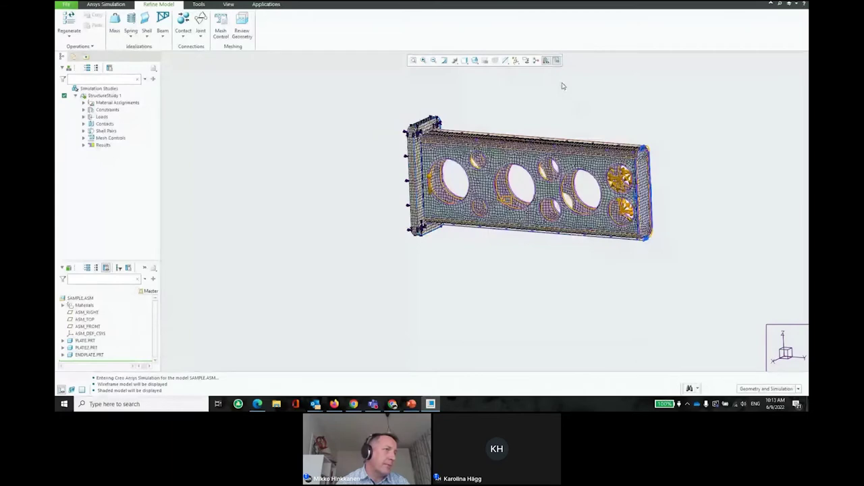
scroll(588, 132, up, 4)
middle_drag(597, 136, 581, 139)
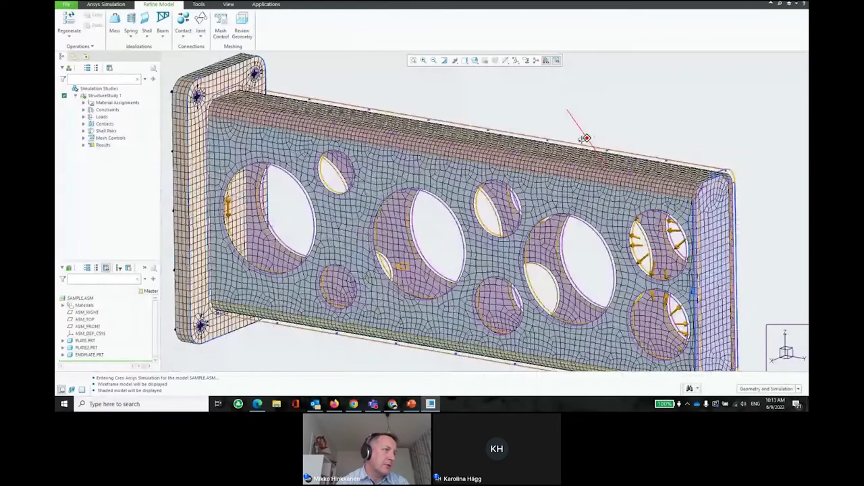
scroll(542, 260, up, 3)
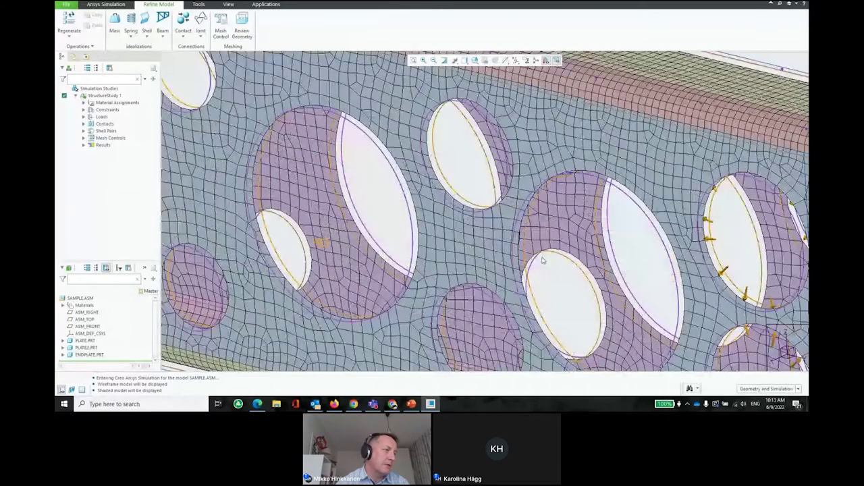
scroll(501, 248, up, 3)
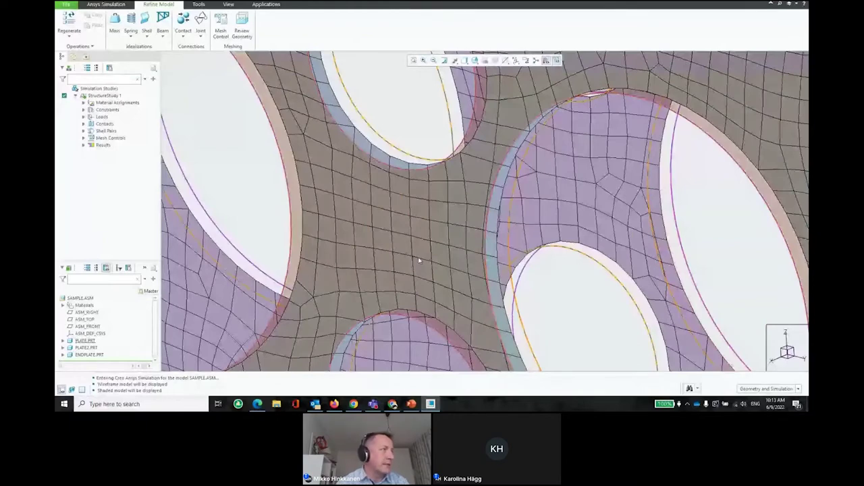
key(ctrl+d)
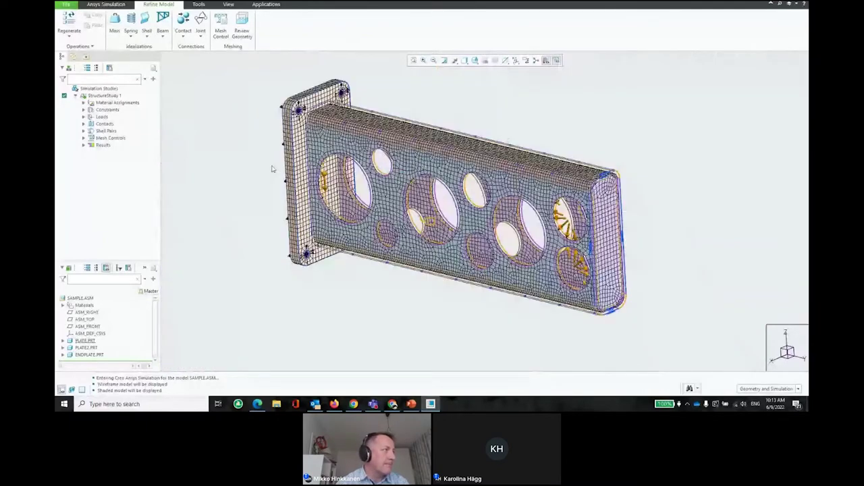
scroll(272, 169, up, 3)
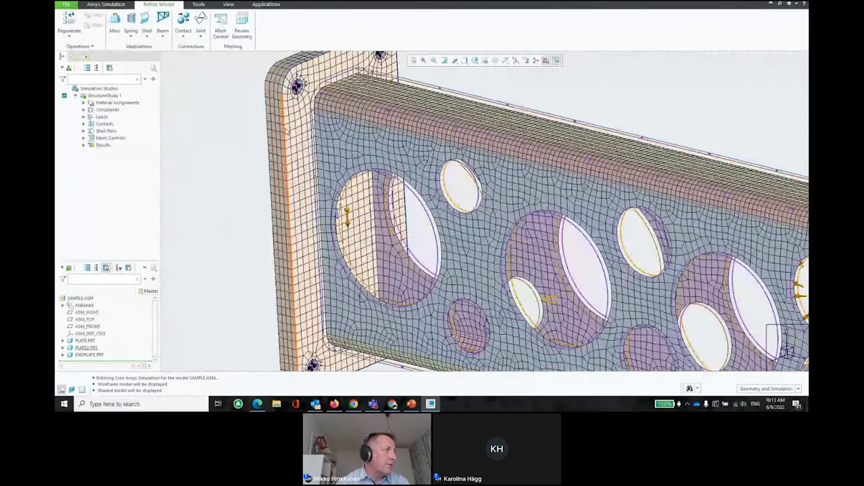
Step: Display the basic Displacement Magnitude result of StructureStudy 1 on the whole model
click(82, 145)
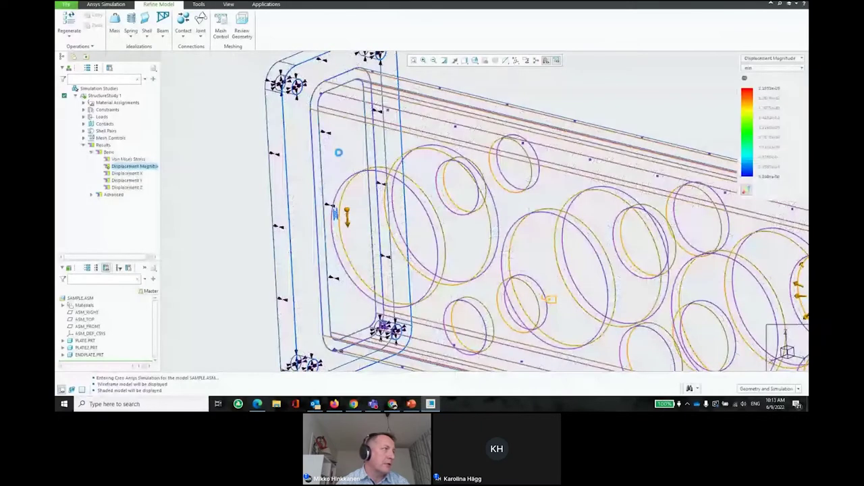
mouse_move(480, 153)
middle_down()
mouse_move(568, 140)
mouse_move(219, 90)
middle_up()
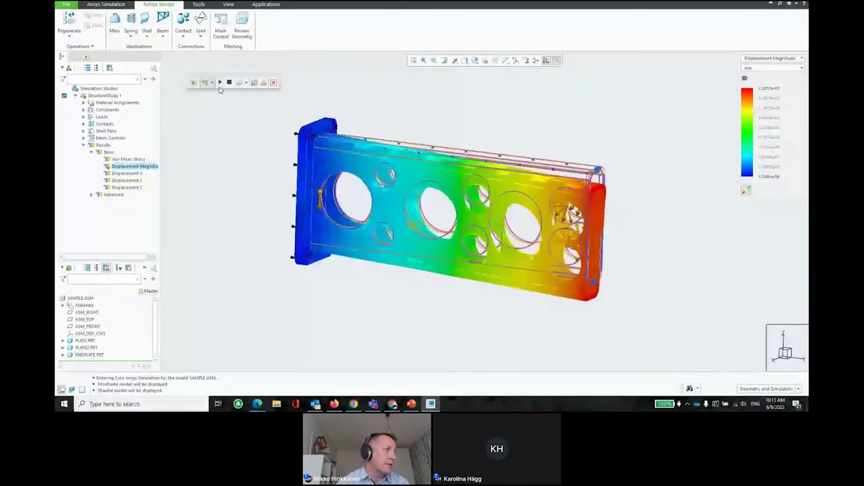
Step: Compare the displaced shape at 5 times the automatic deformation scale with the unexaggerated shape at scale 1.00
click(211, 83)
click(264, 97)
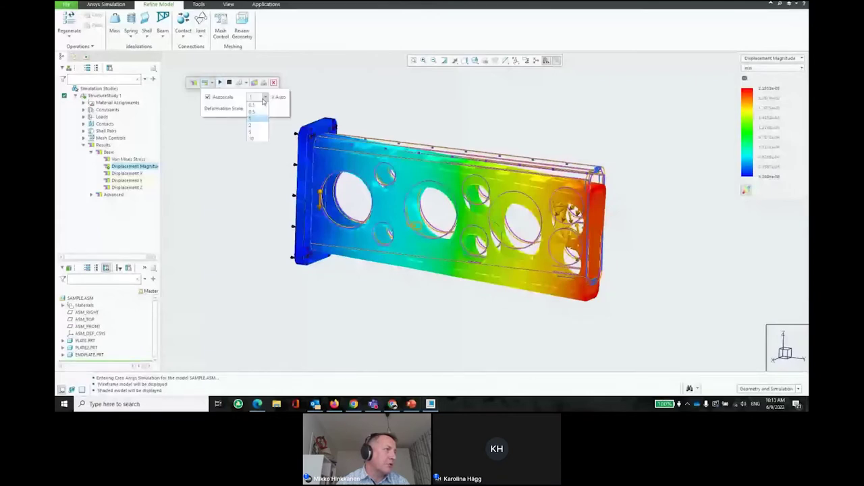
click(256, 133)
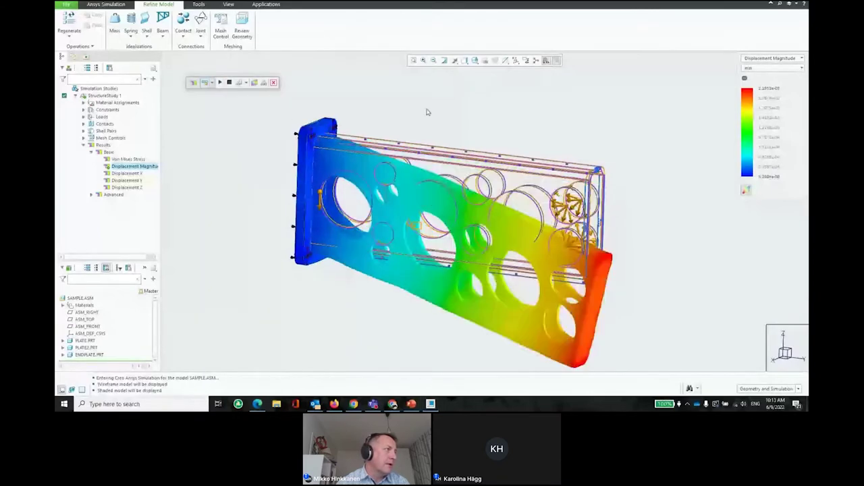
click(208, 97)
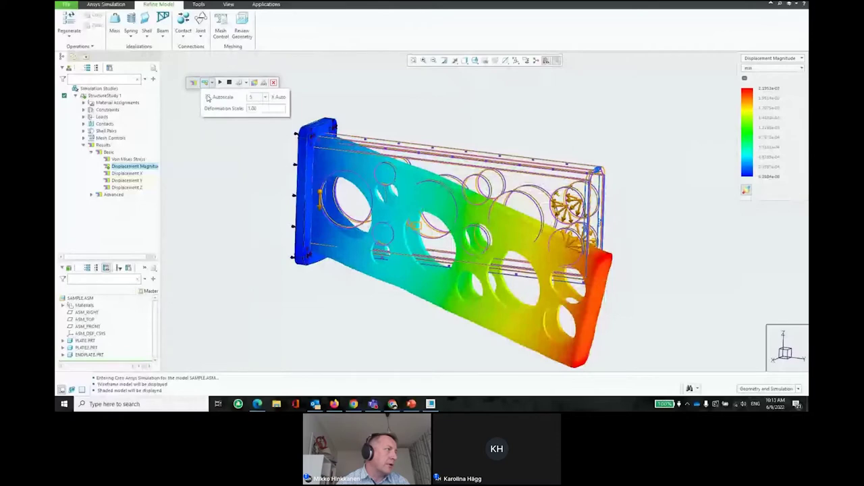
click(212, 83)
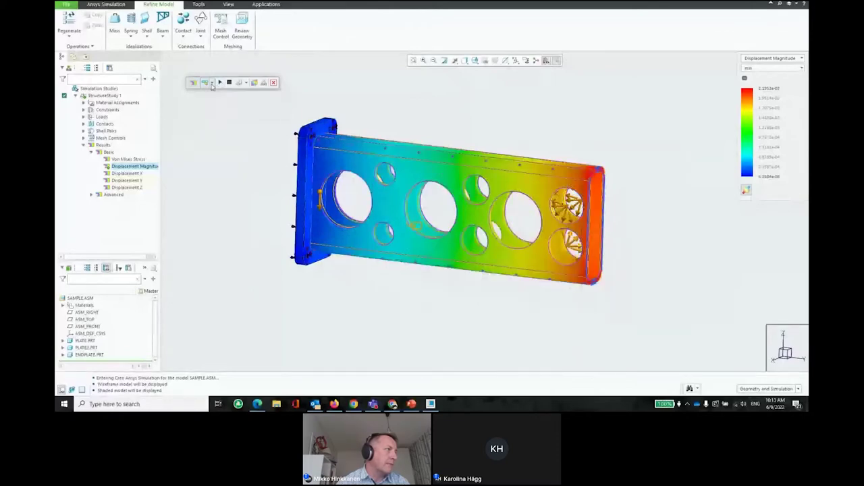
click(212, 84)
click(208, 97)
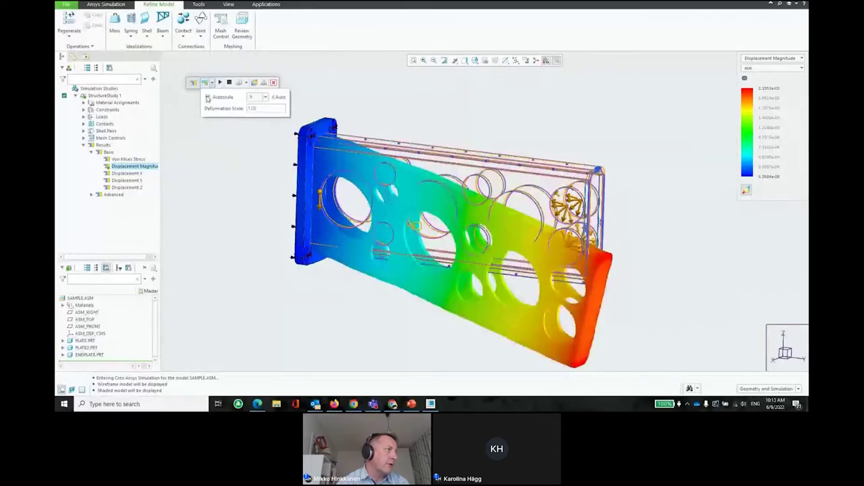
Step: Animate the displacement result at 2 times the automatic scale with the animation speed at maximum, and close the result display
click(266, 97)
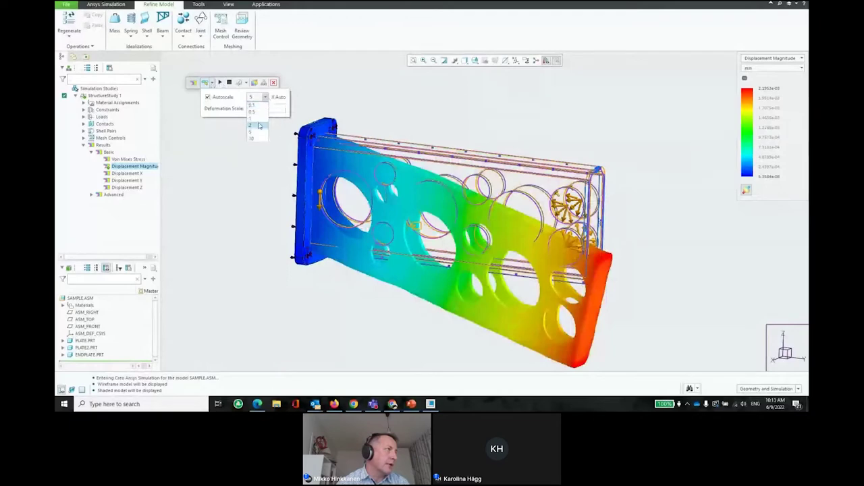
click(259, 125)
click(220, 82)
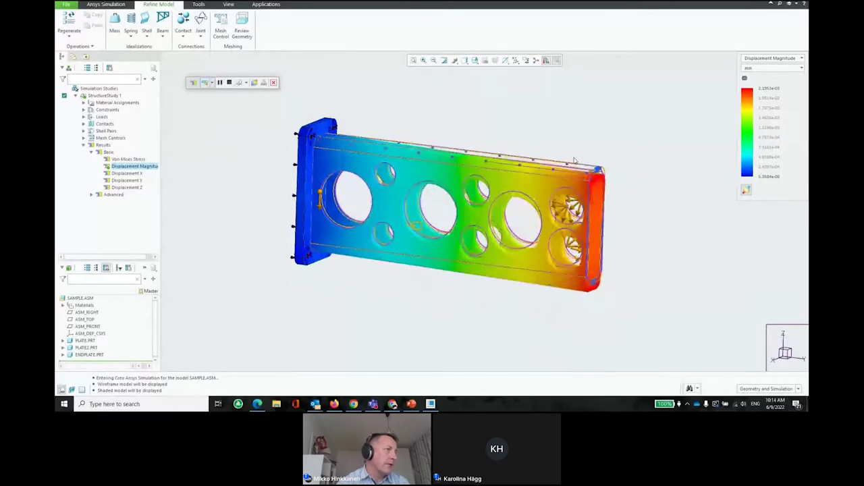
click(247, 83)
drag(266, 98, 286, 98)
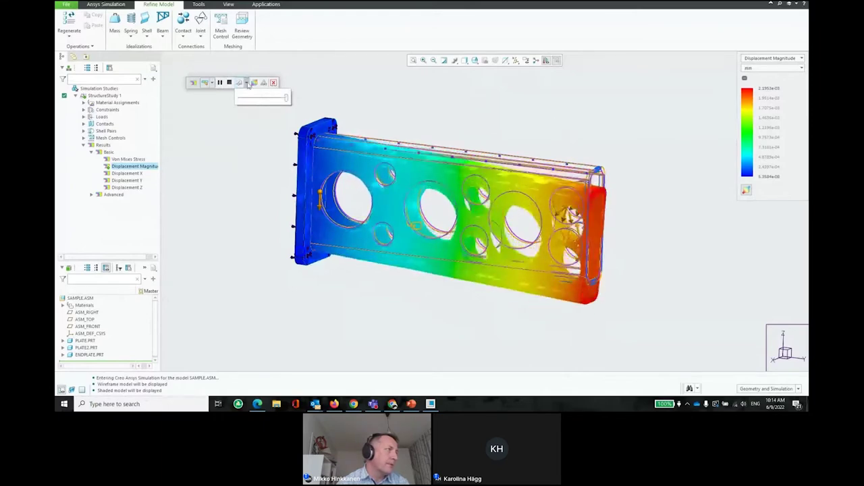
click(273, 82)
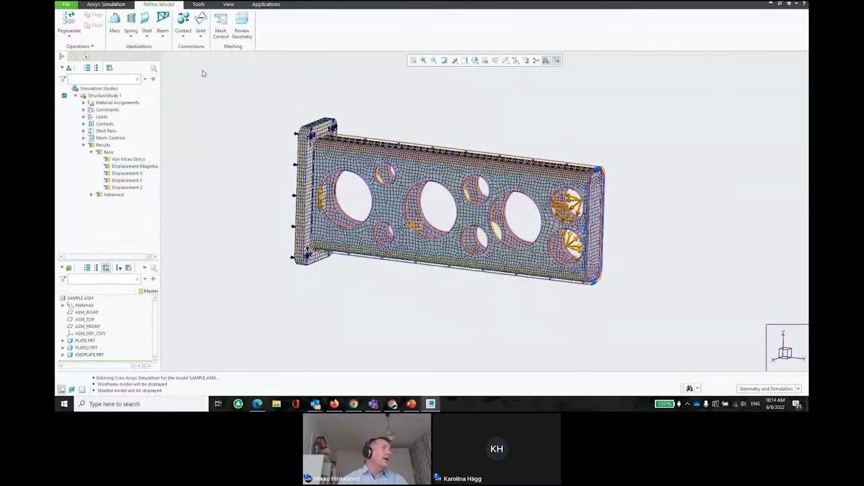
Step: Check the available shell idealization commands, including Detect Shell Pairs, without starting one
click(147, 35)
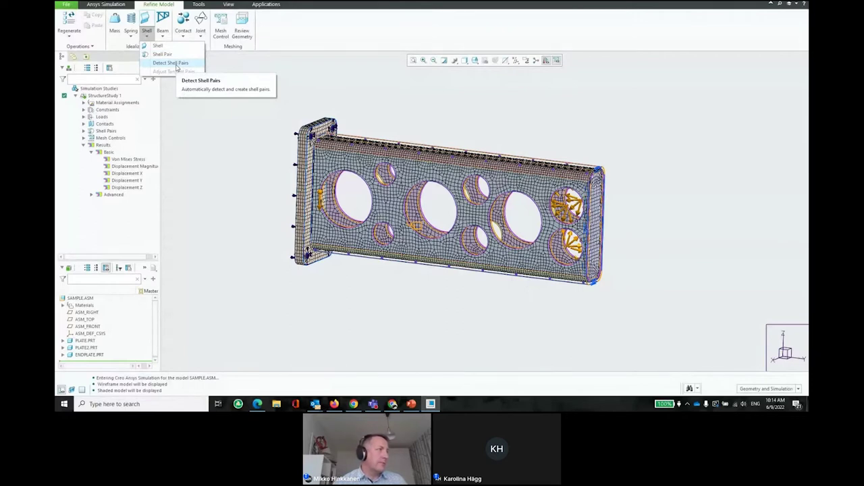
click(305, 68)
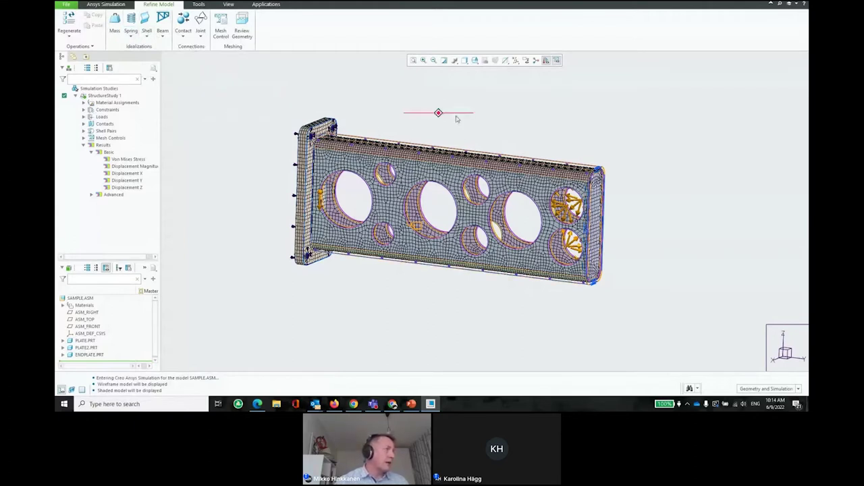
mouse_move(455, 119)
middle_down()
mouse_move(474, 115)
mouse_move(446, 117)
middle_up()
Step: Leave Ansys Simulation and close the sample assembly
click(106, 4)
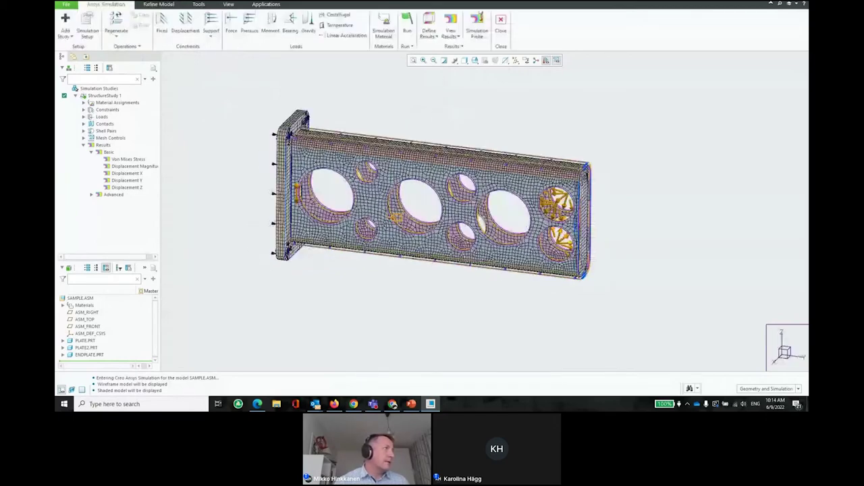
click(178, 5)
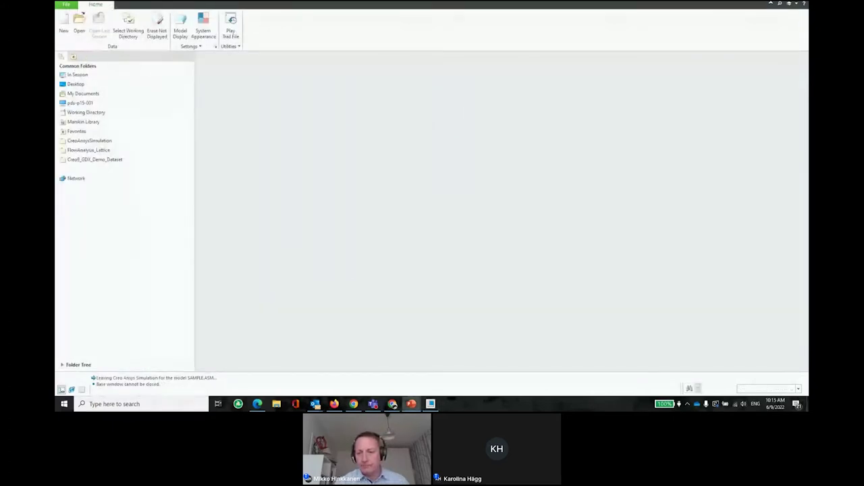
Step: Switch to the PowerPoint slide show and show the full-screen slides in place of the presenter view
click(411, 404)
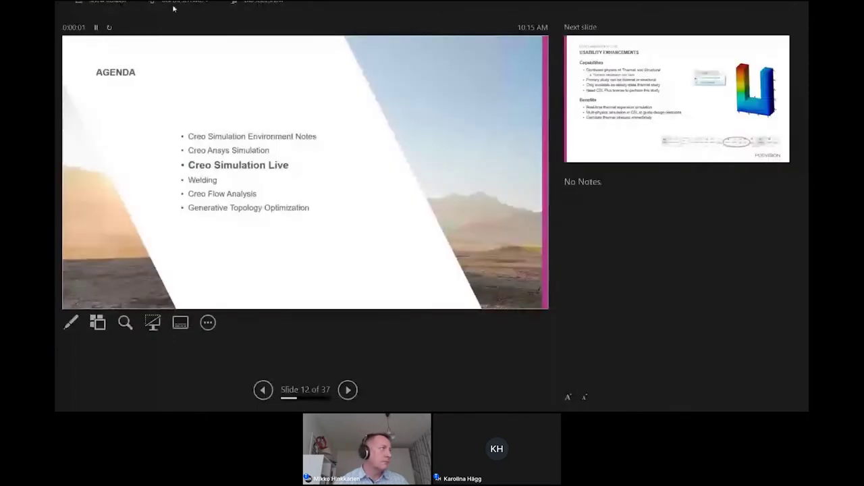
click(174, 3)
click(191, 35)
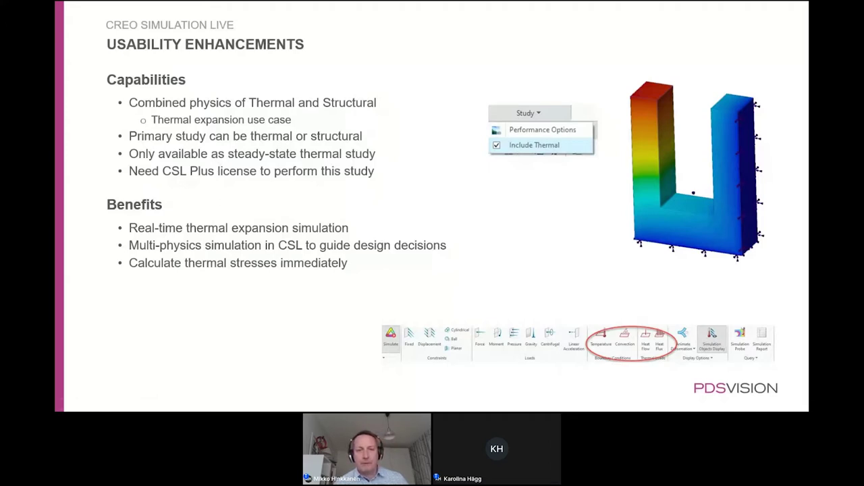
key(Right)
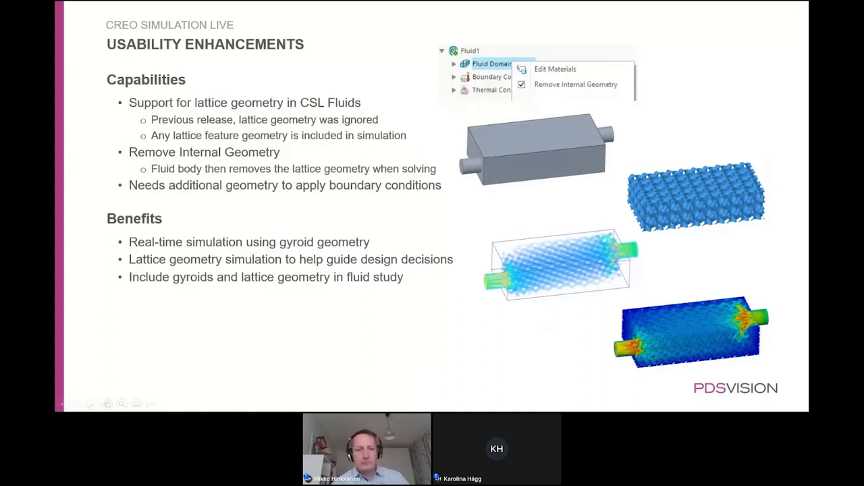
key(Right)
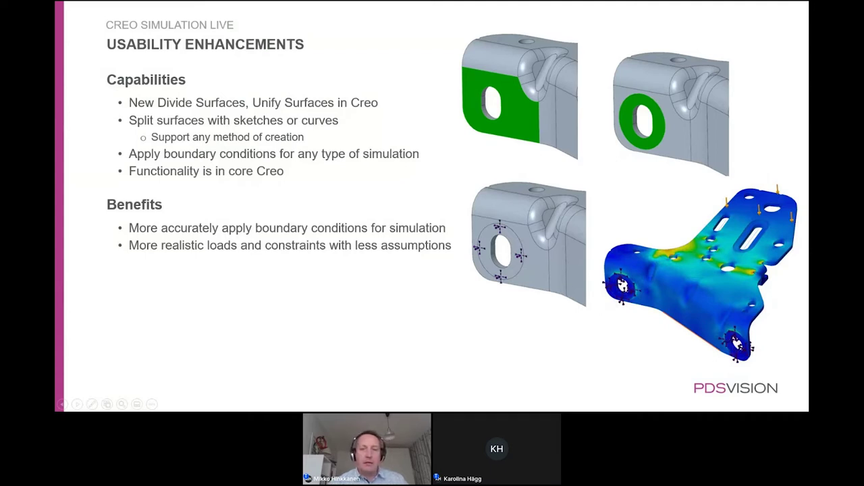
key(Right)
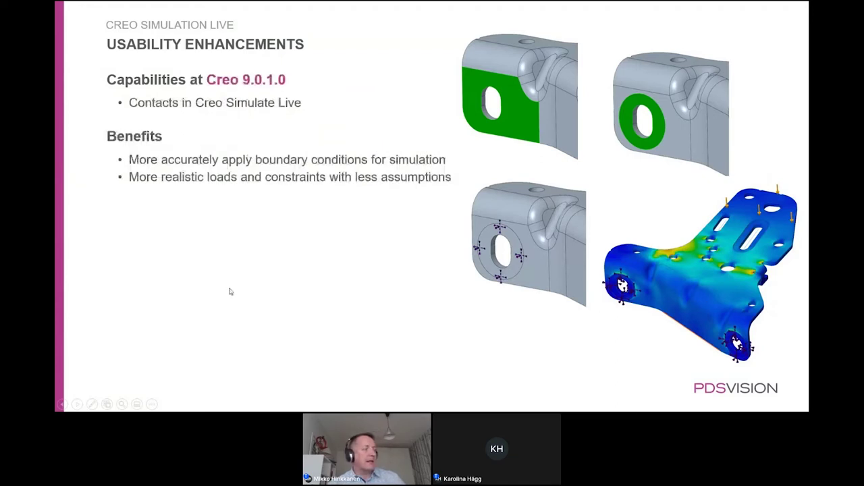
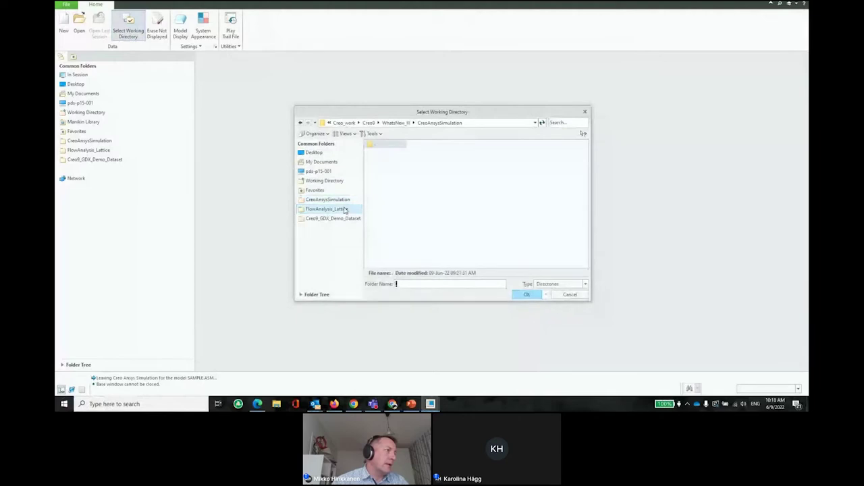
Step: Set the FlowAnalysis_Lattice folder as the working directory and open the radiator part from it
click(345, 210)
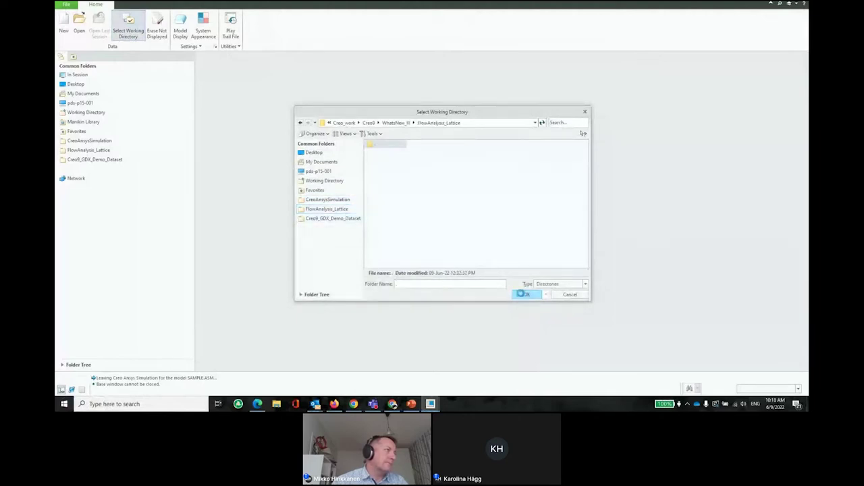
click(526, 294)
click(79, 28)
click(383, 145)
double_click(382, 145)
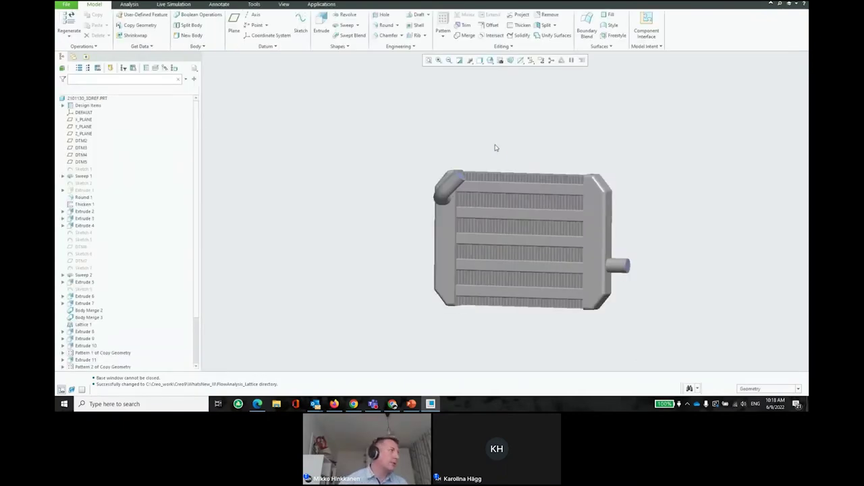
Step: Bring the radiator part into Live Simulation and expand the Fluid1 study
mouse_move(476, 170)
middle_down()
mouse_move(527, 208)
mouse_move(493, 227)
middle_up()
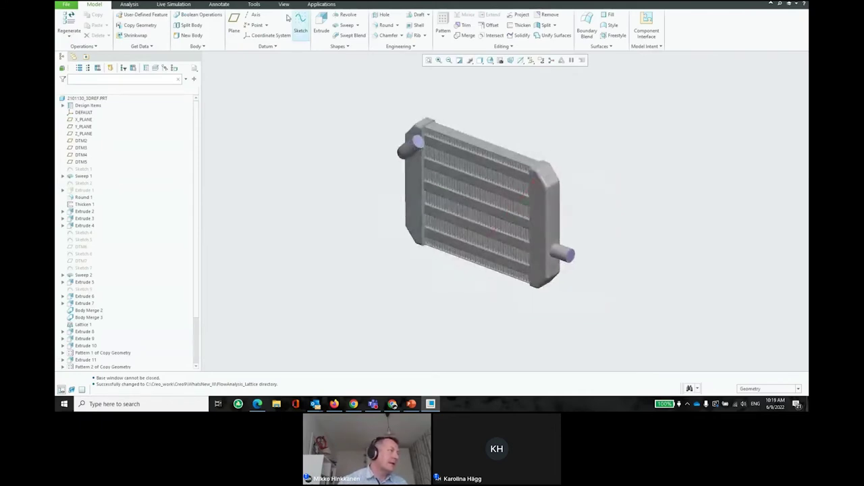
click(195, 6)
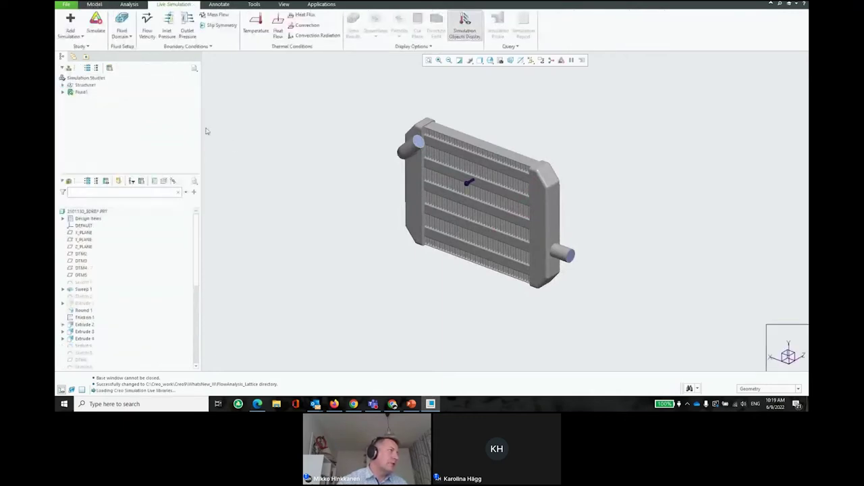
click(85, 86)
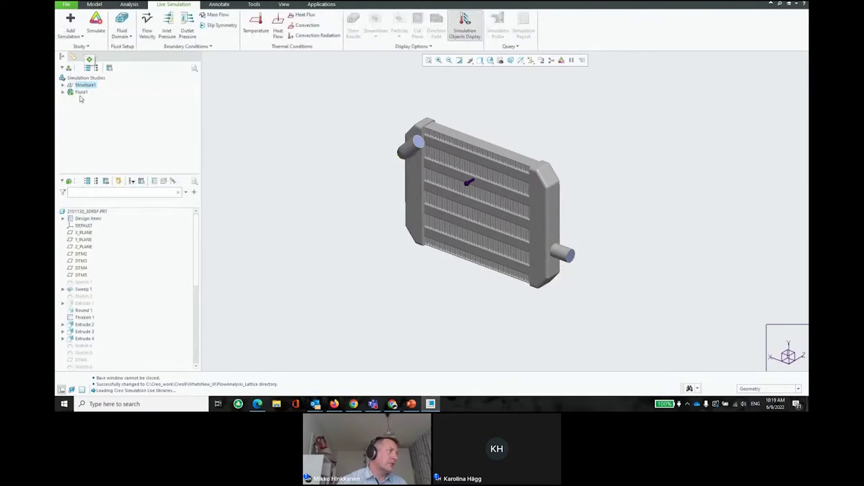
click(81, 92)
click(62, 93)
Step: Check the Remove Internal Geometry option on Fluid1's internal volume fluid domain, leaving it as it is
click(112, 99)
right_click(91, 100)
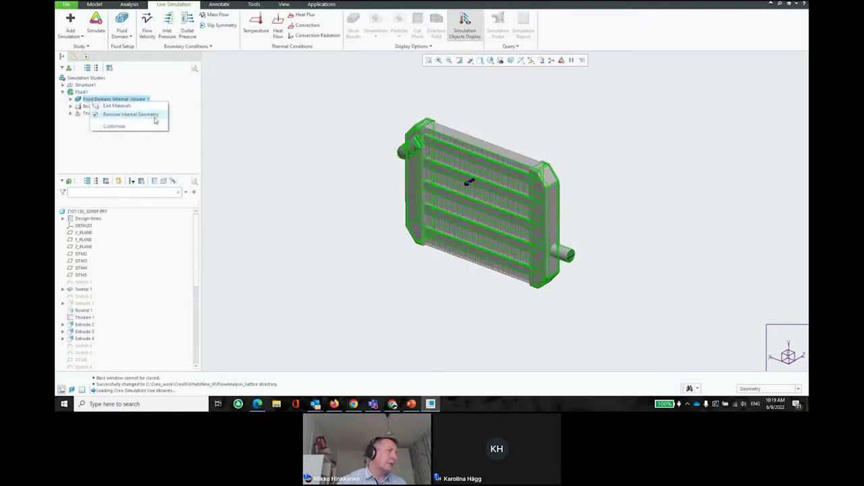
click(277, 130)
click(360, 169)
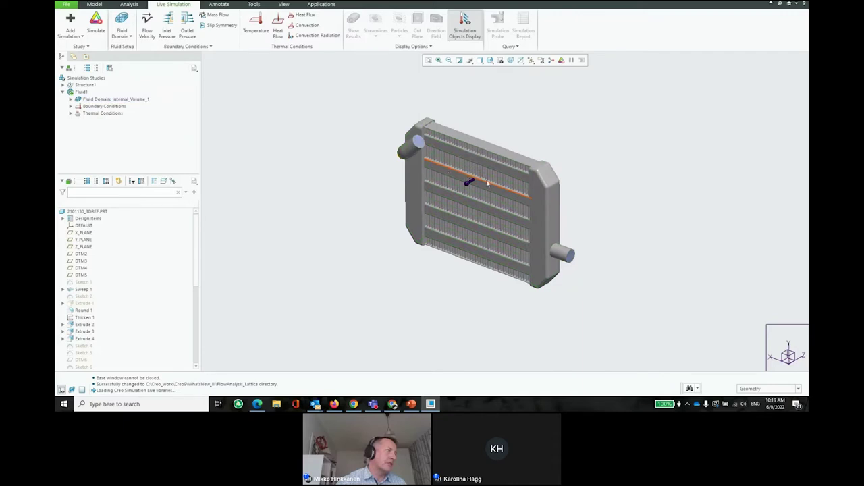
Step: Review Fluid1's outlet pressure, mass flow and initial temperature conditions on the radiator model
click(70, 106)
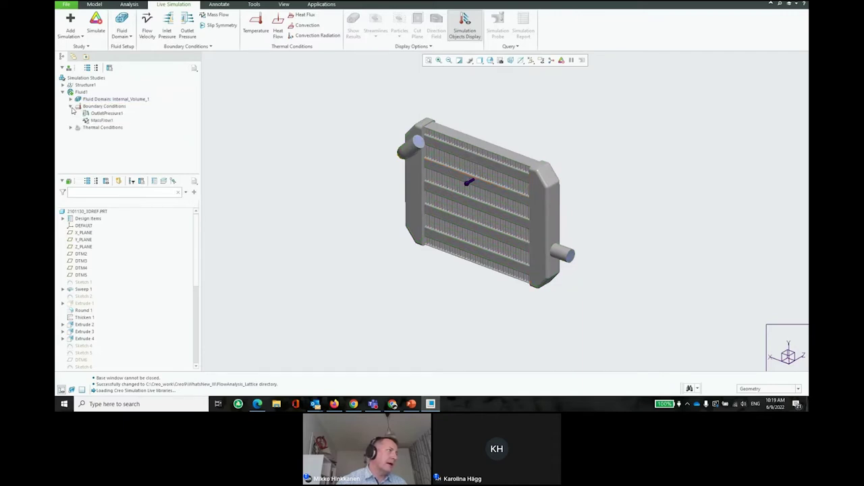
click(106, 114)
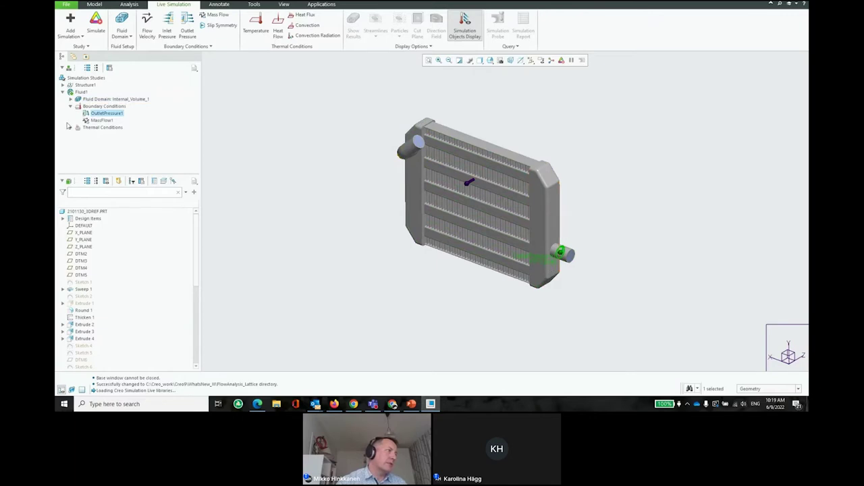
click(101, 121)
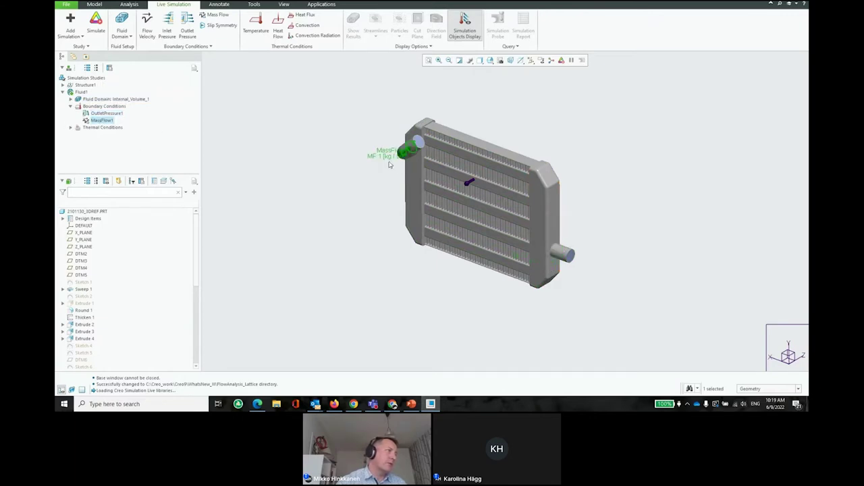
click(70, 128)
click(101, 135)
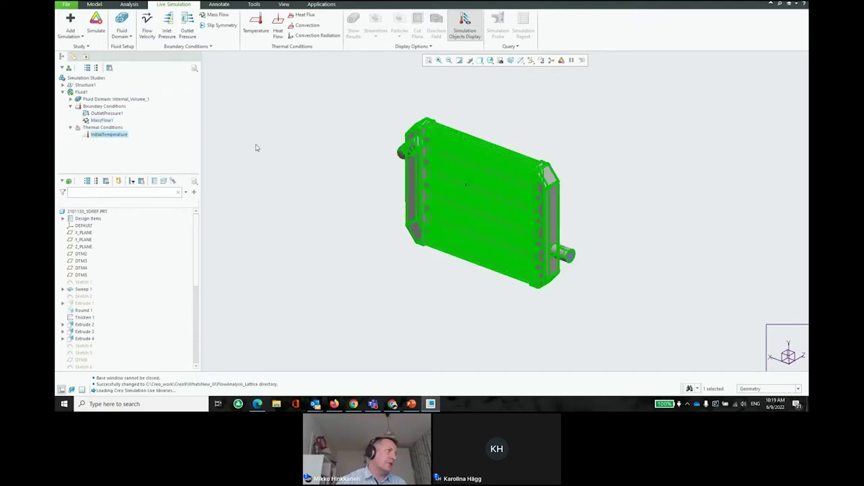
click(256, 147)
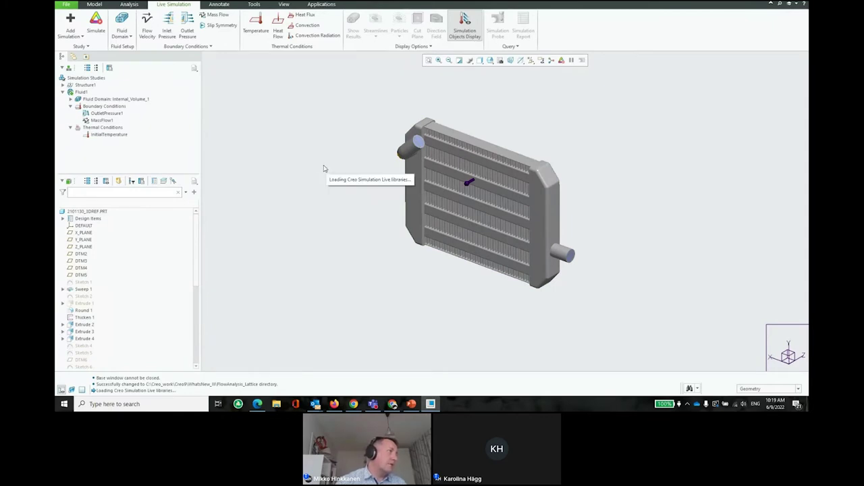
Step: Run the live simulation of Fluid1 and inspect the velocity distribution through the radiator's tanks and lattice channels
click(96, 30)
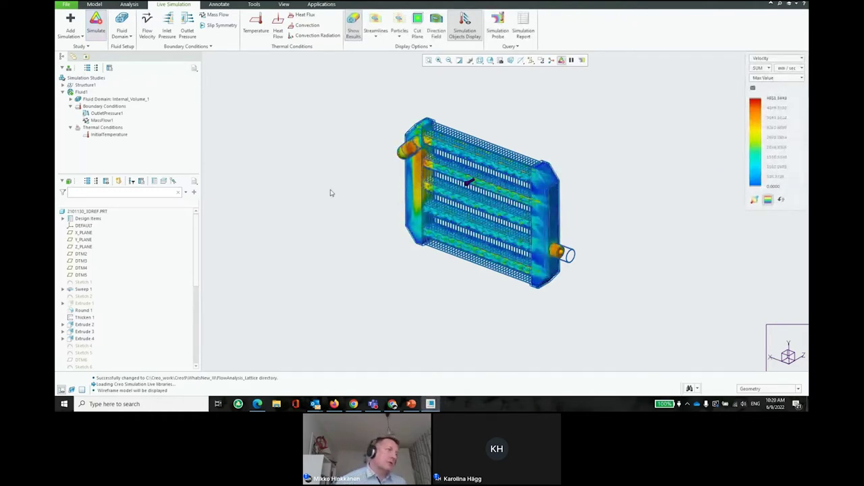
scroll(490, 196, up, 2)
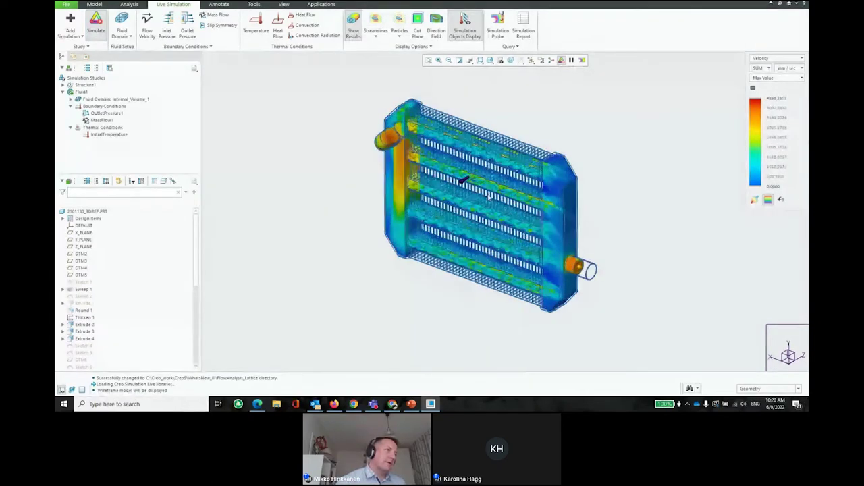
mouse_move(490, 197)
middle_down()
mouse_move(507, 183)
mouse_move(645, 253)
middle_up()
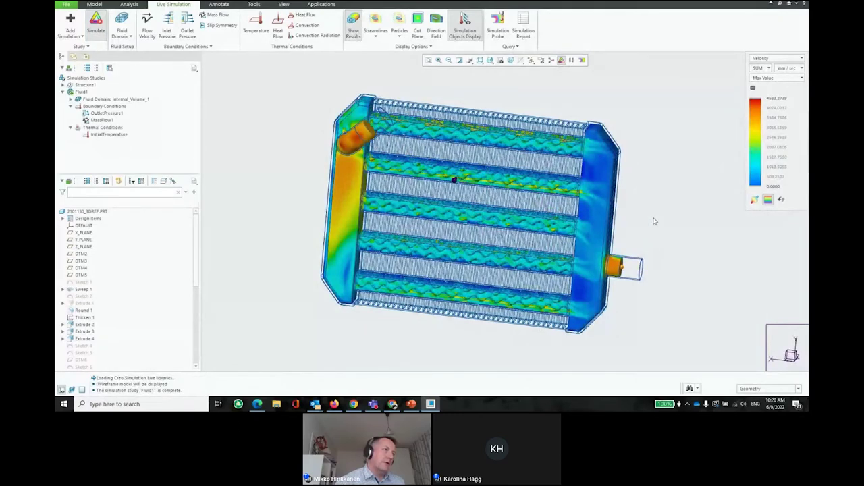
middle_drag(654, 221, 644, 227)
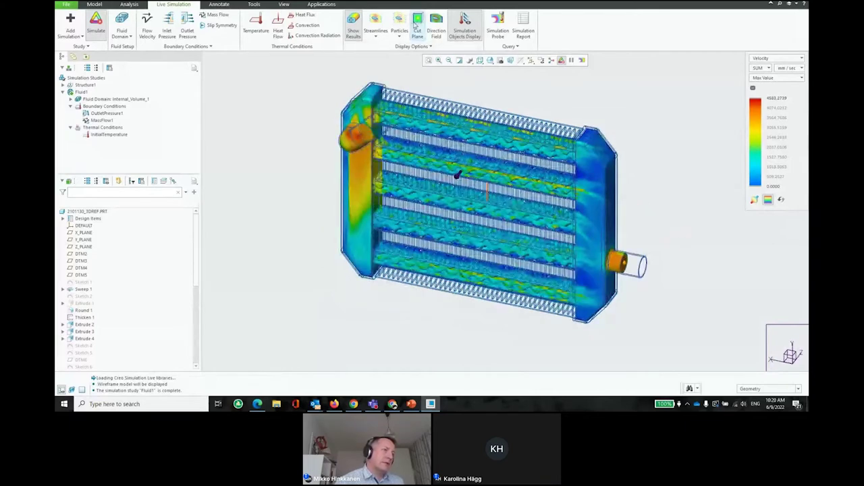
Step: Add a cut plane to the Fluid1 results, filter selection to Fluid Objects, and move the plane through the radiator's channels
click(416, 25)
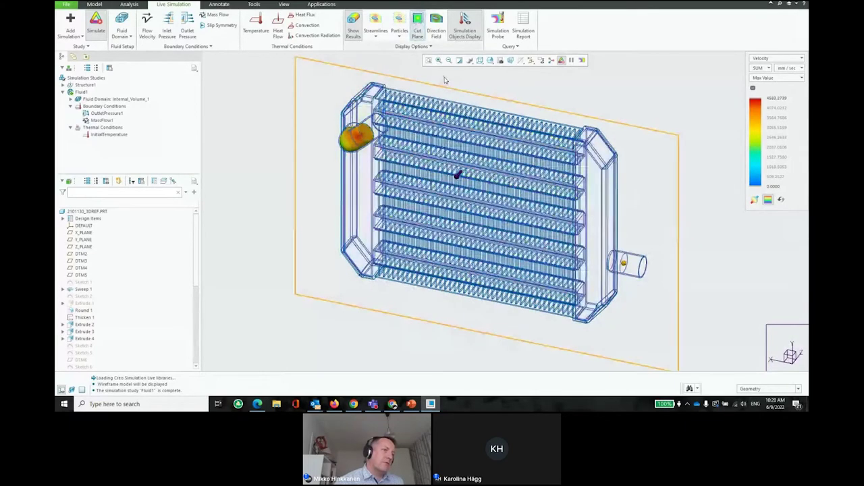
click(776, 389)
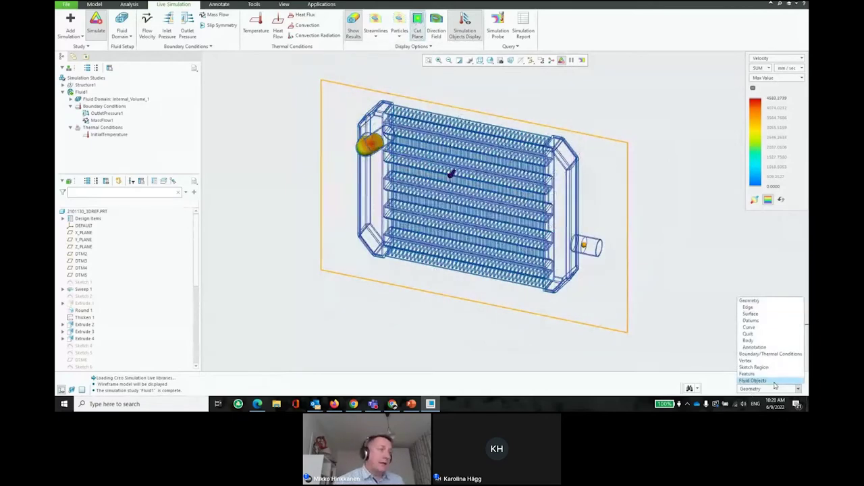
click(776, 381)
click(627, 317)
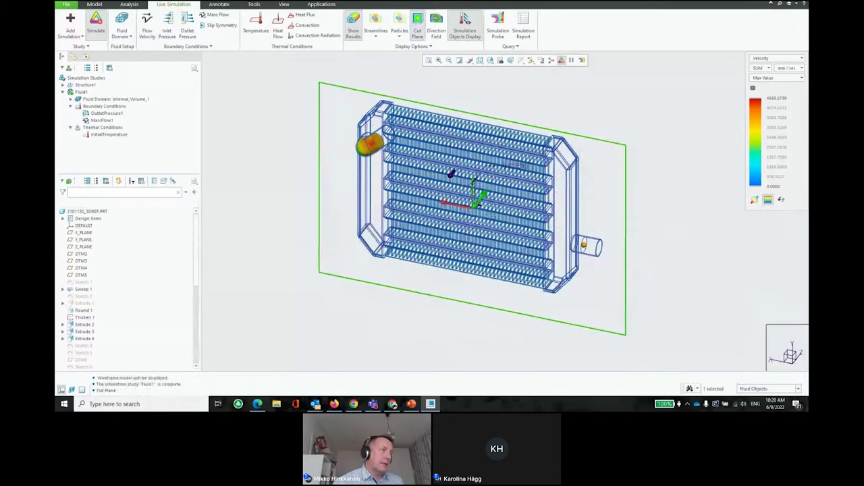
drag(480, 199, 491, 196)
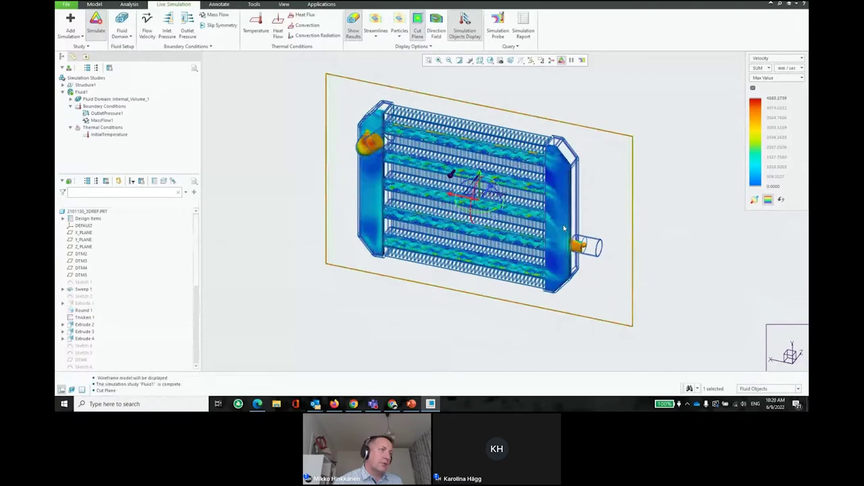
Step: Examine the velocity distribution on the cut plane through the radiator's end tanks and lattice channels
middle_drag(564, 228, 436, 230)
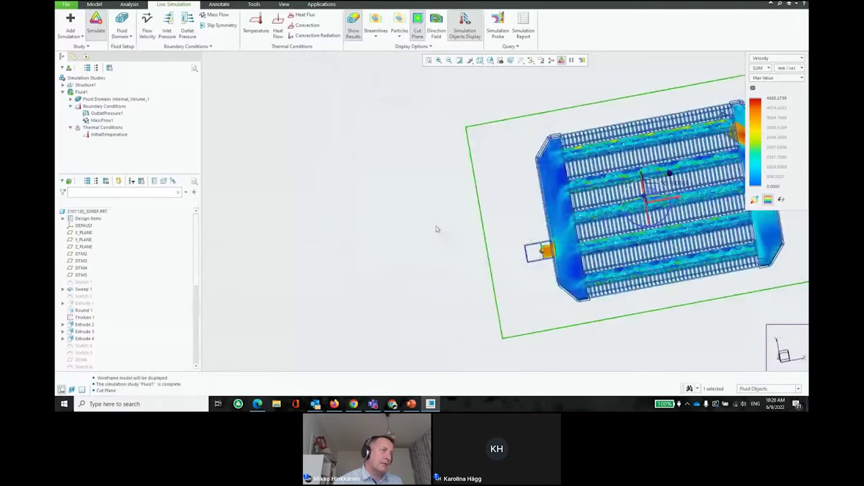
scroll(599, 210, up, 5)
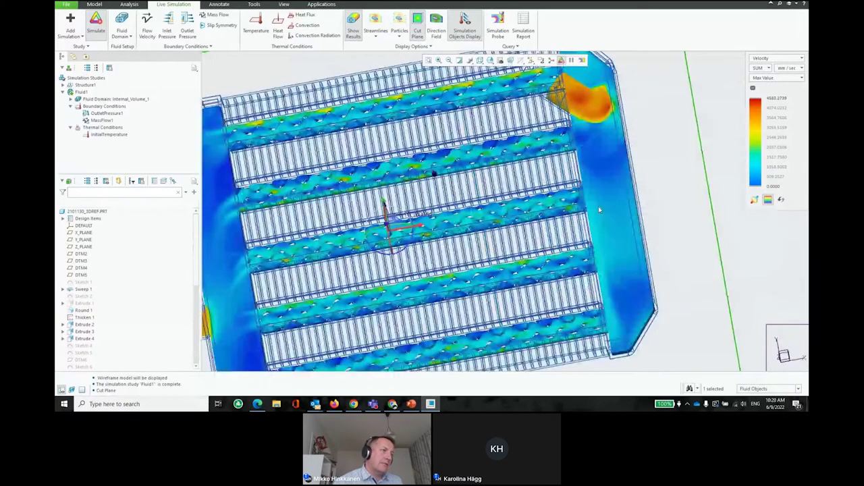
scroll(598, 209, up, 3)
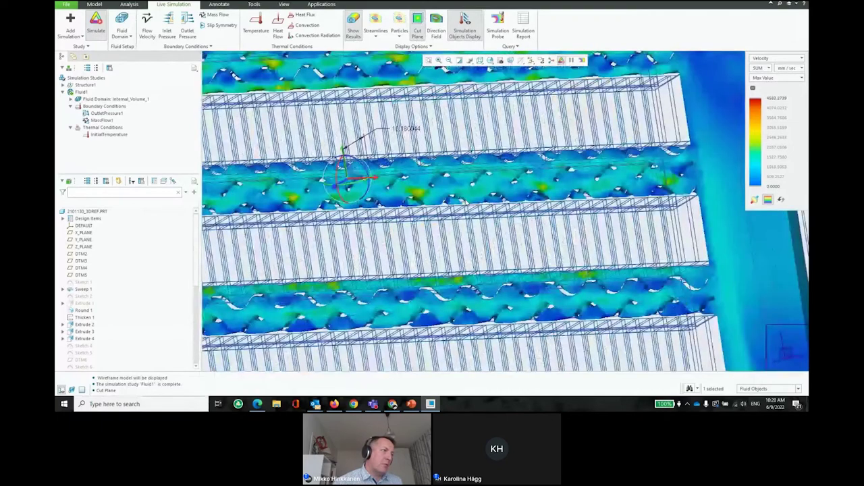
scroll(496, 231, up, 3)
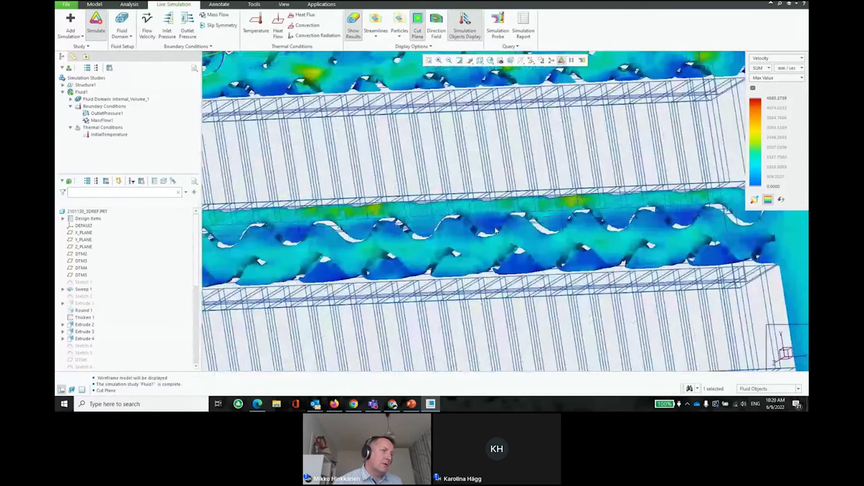
scroll(454, 242, down, 3)
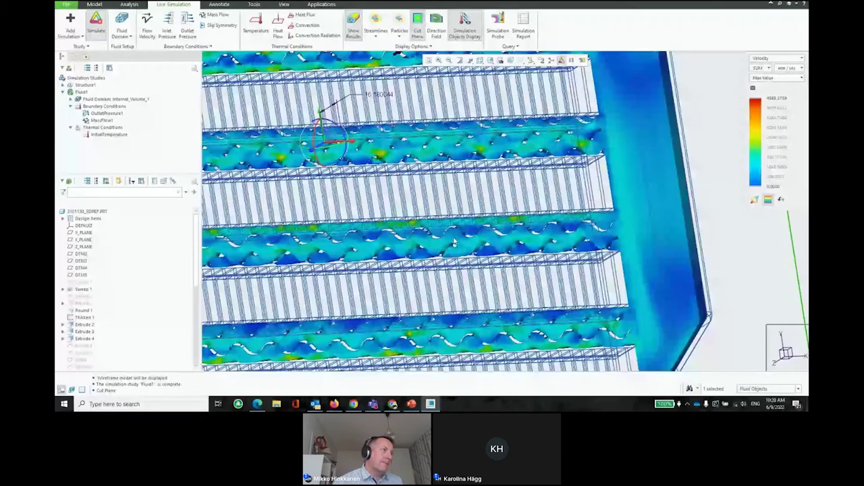
scroll(454, 241, down, 5)
scroll(560, 125, down, 3)
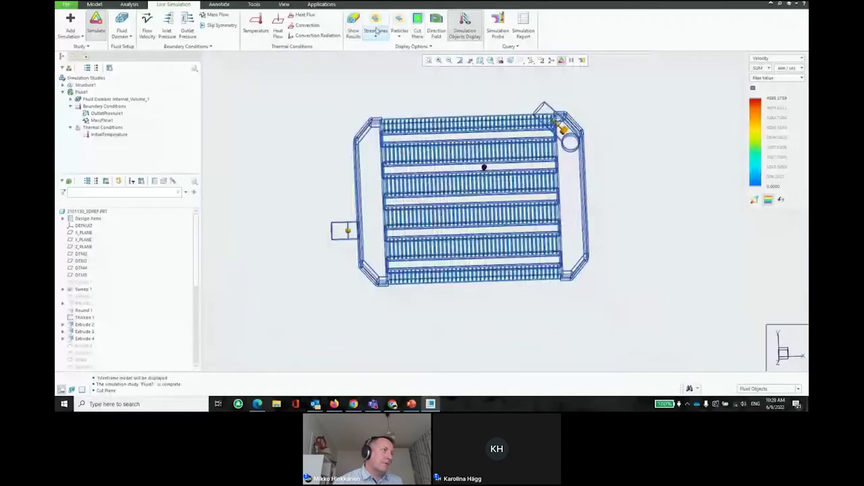
Step: Display the direction field on a plane through the radiator, examine the flow in the tanks and lattice channels, and turn it off
middle_drag(545, 110, 519, 147)
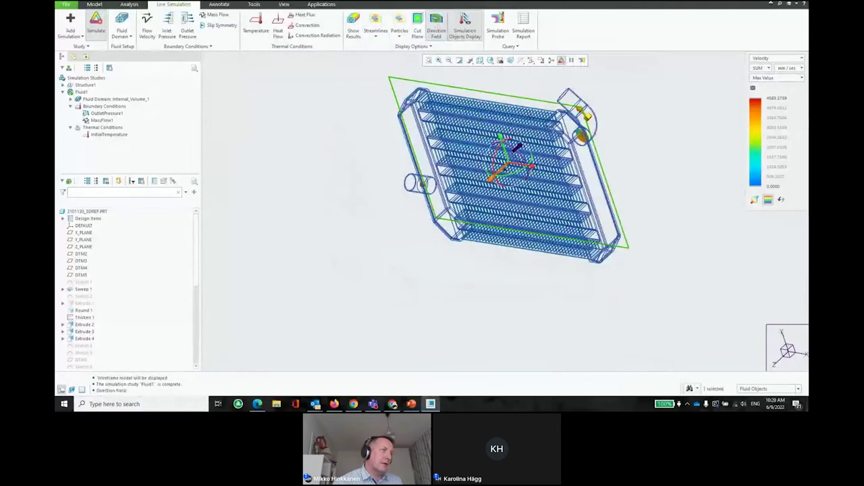
middle_drag(547, 176, 548, 177)
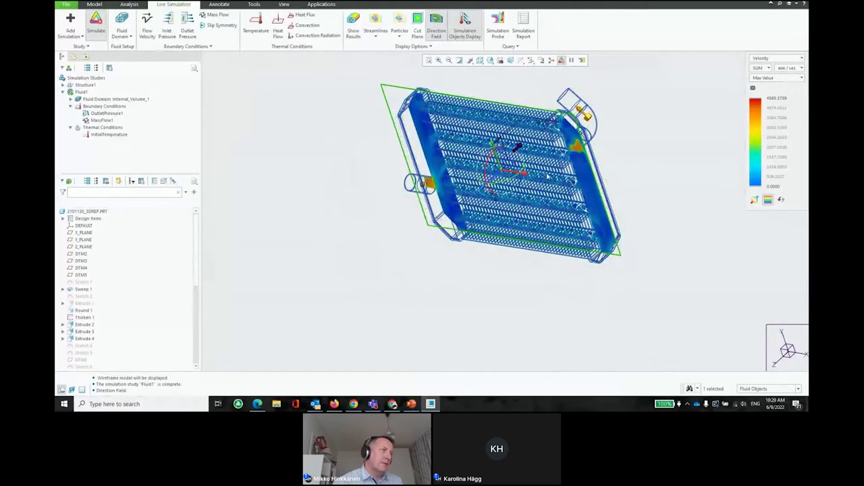
scroll(548, 175, down, 4)
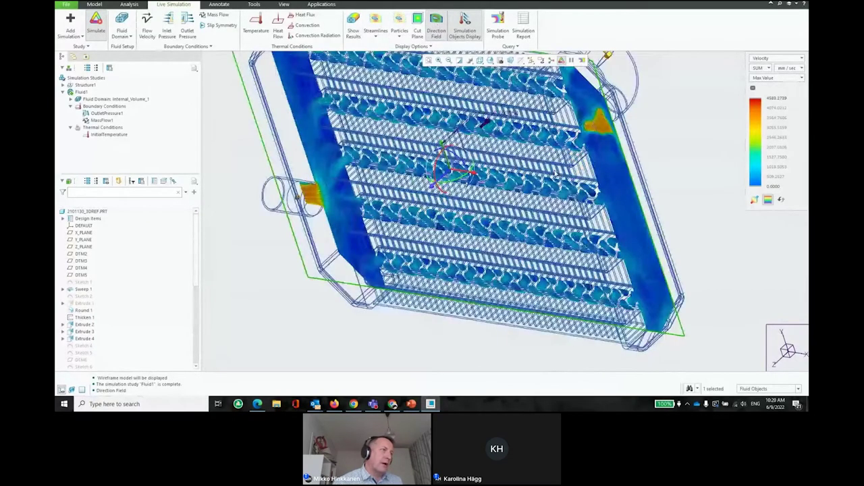
scroll(555, 175, down, 4)
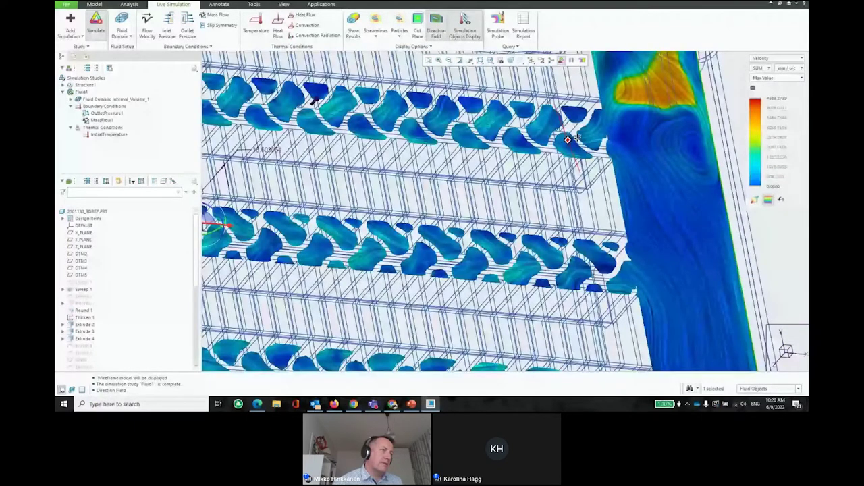
key(ctrl+d)
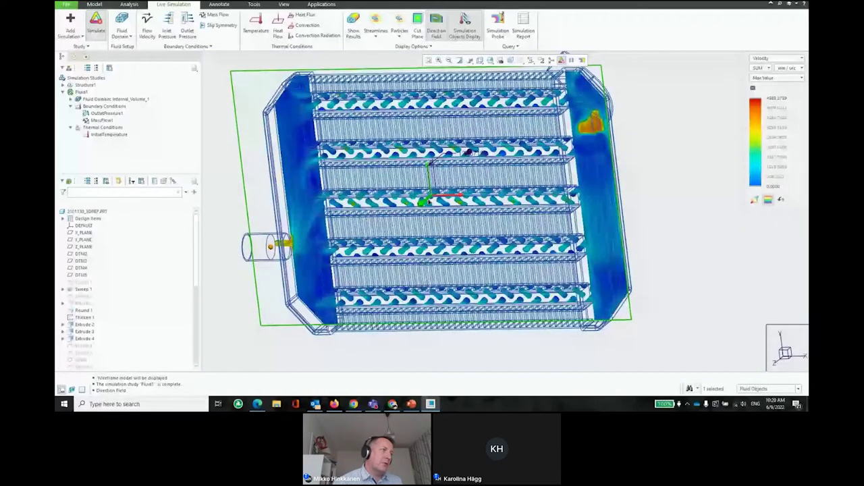
scroll(468, 151, up, 2)
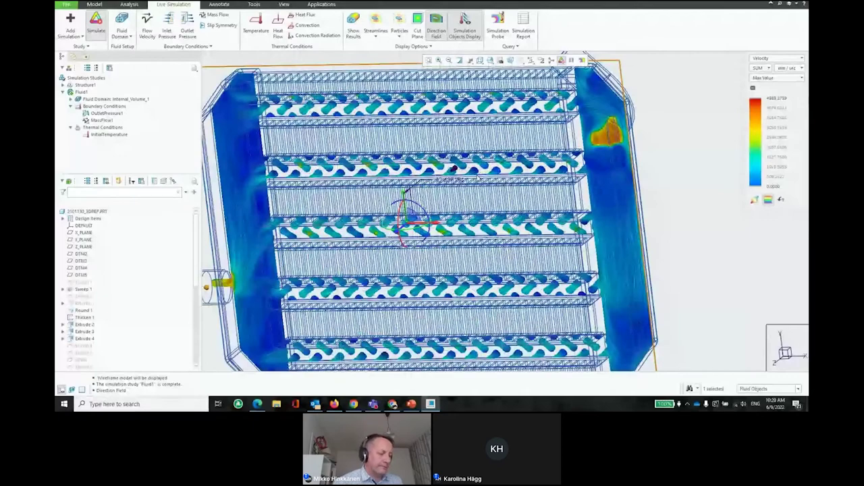
middle_drag(453, 168, 461, 158)
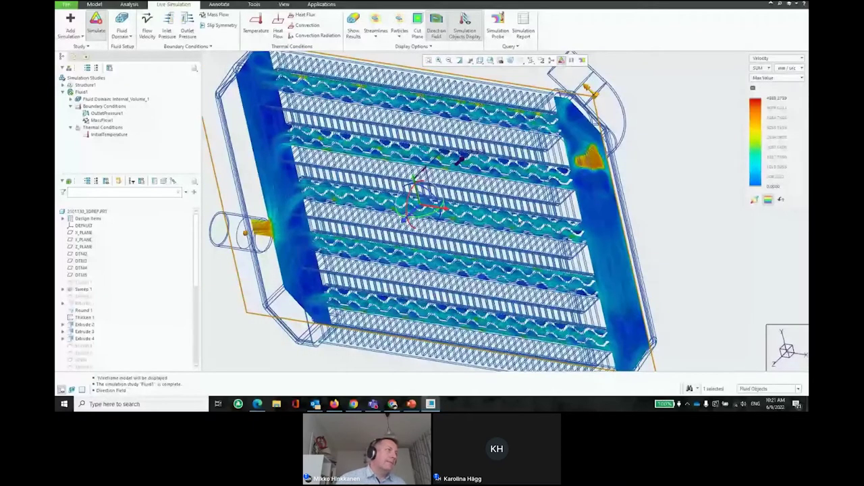
scroll(533, 213, down, 3)
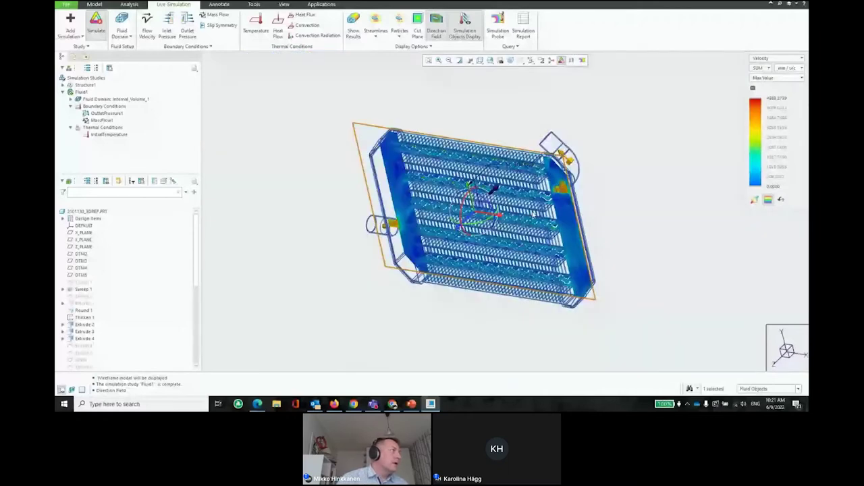
click(424, 30)
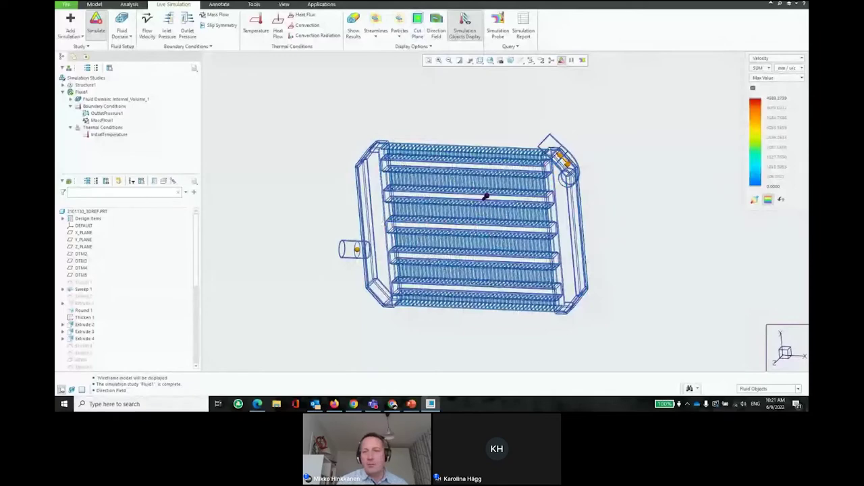
Step: Close the radiator part and switch to PowerPoint to present the Welding Usability Enhancements slide with presenter view and slide show swapped
key(ctrl+w)
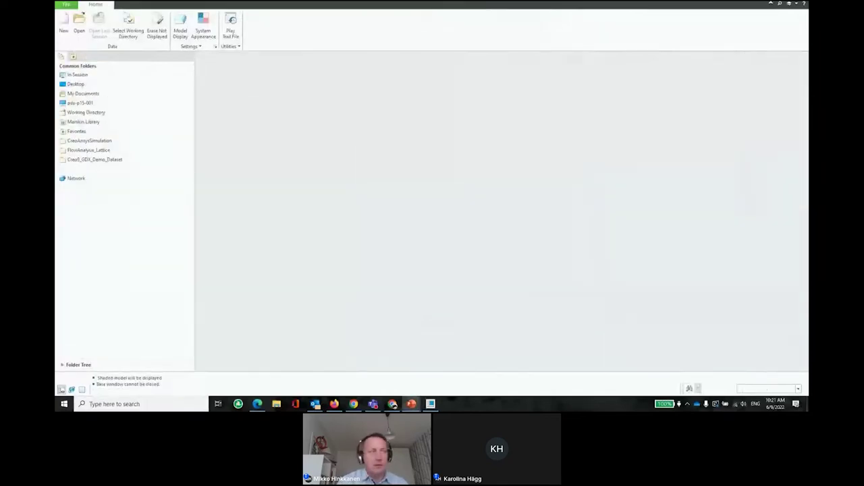
click(411, 404)
click(181, 2)
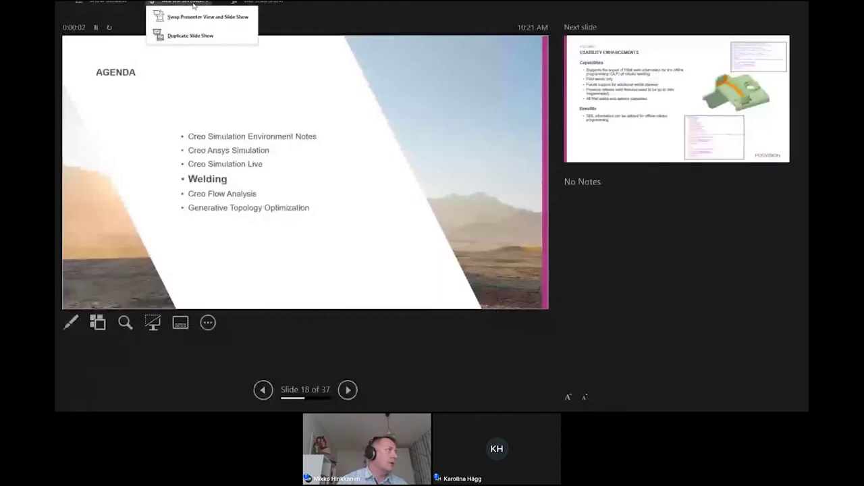
click(197, 16)
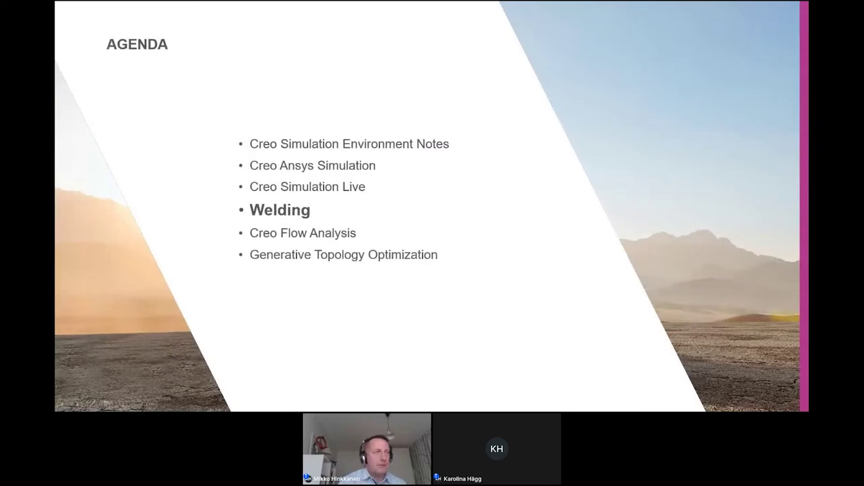
key(Right)
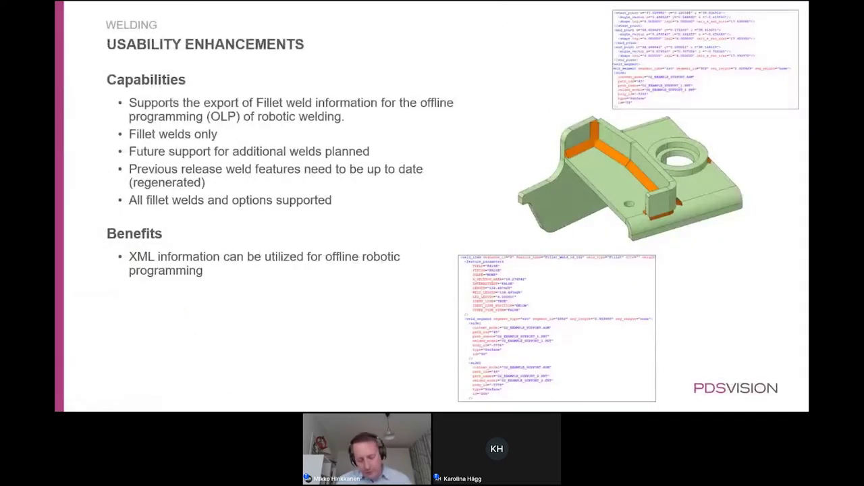
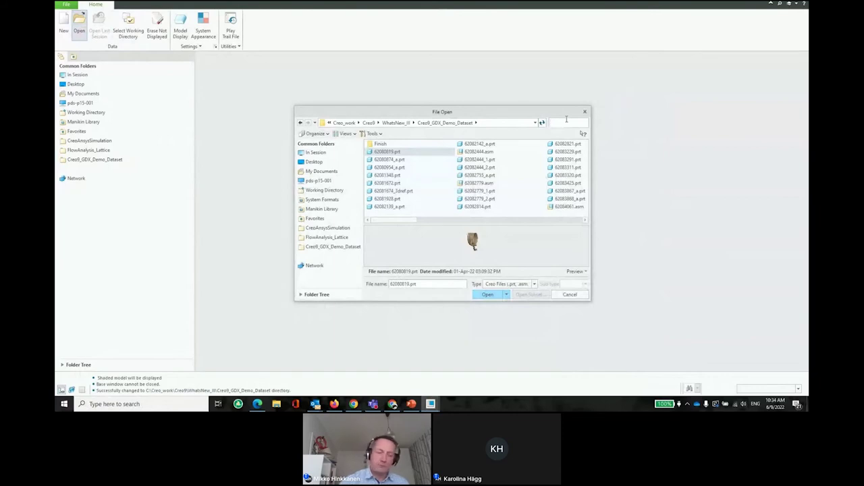
Step: Search the Creo9_GDX_Demo_Dataset folder for 88615 and open 62088615_a_structure_setup.prt
text(88815)
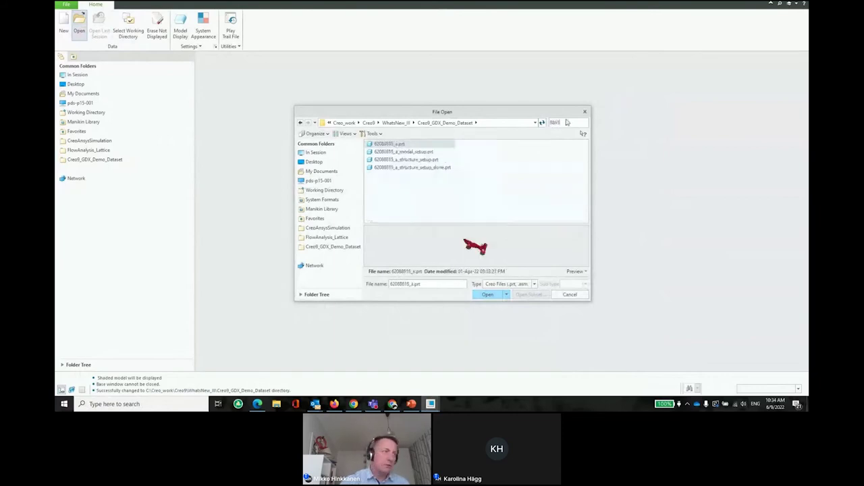
click(422, 153)
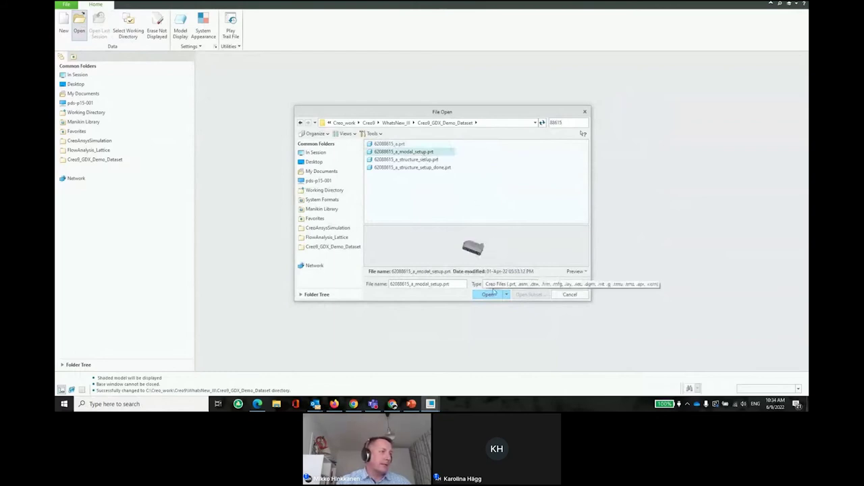
click(419, 159)
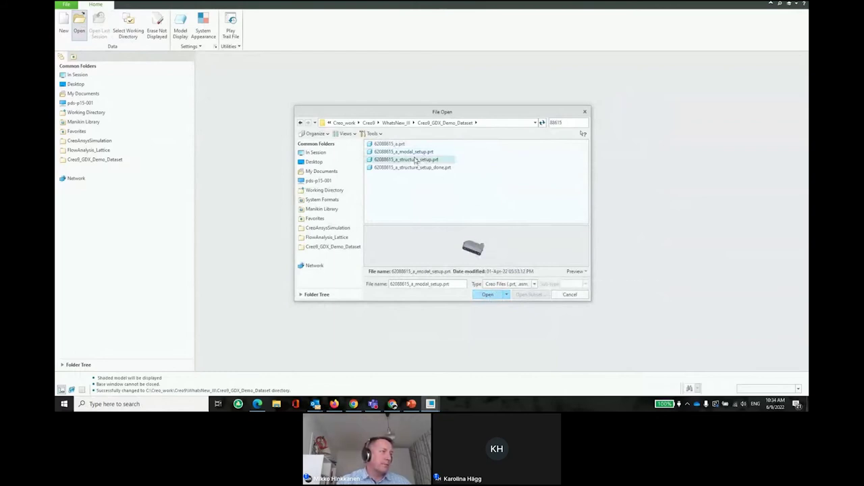
click(486, 295)
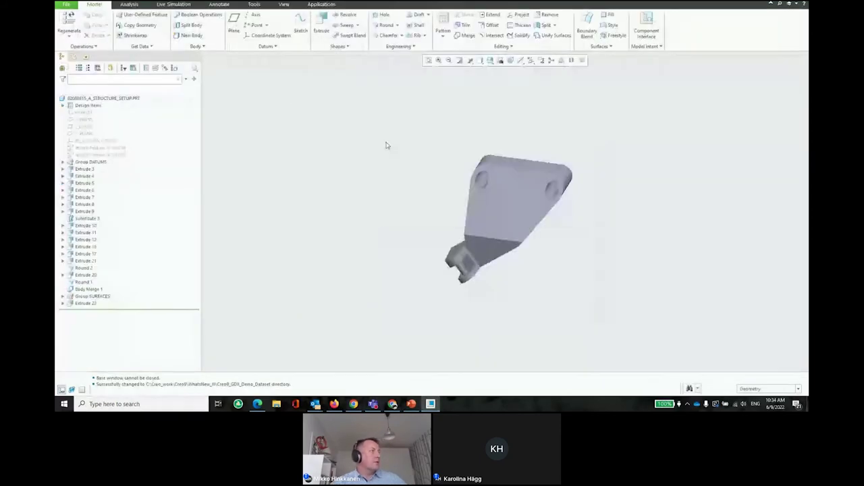
Step: Expand the bracket's design items down to its bodies and highlight the IMPORT and PRESERVED bodies on the model
middle_drag(517, 199, 566, 222)
click(62, 105)
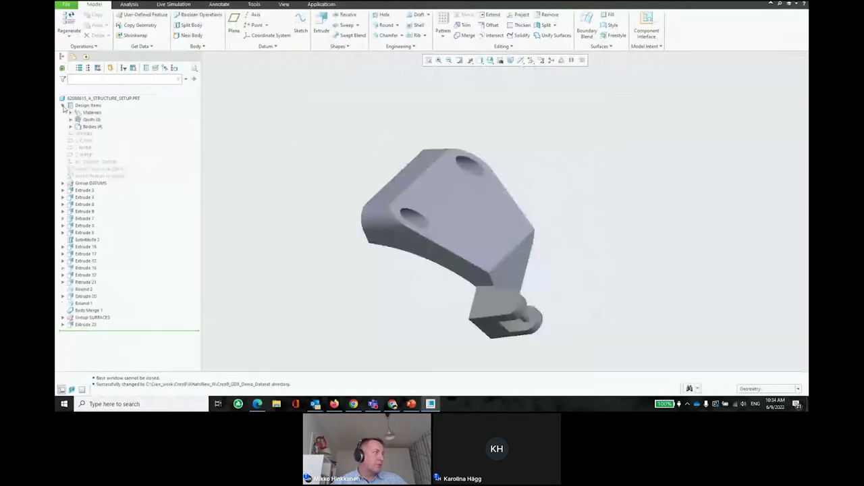
click(70, 127)
click(100, 133)
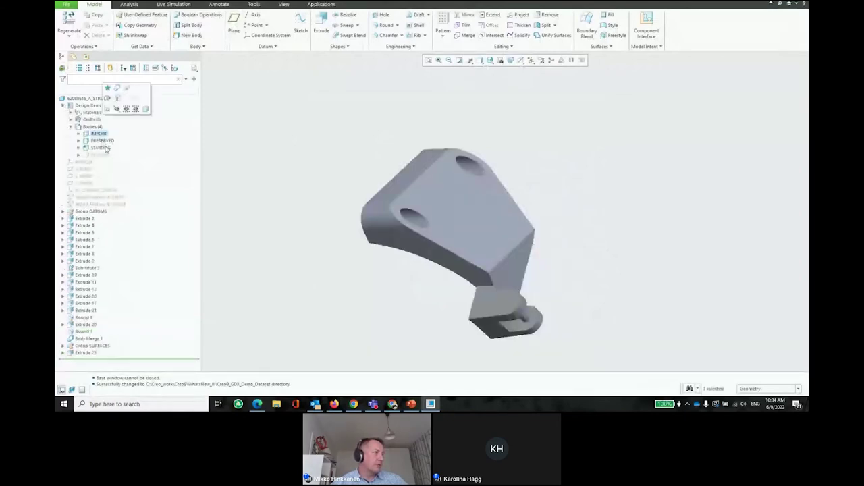
click(101, 140)
middle_drag(455, 131, 476, 135)
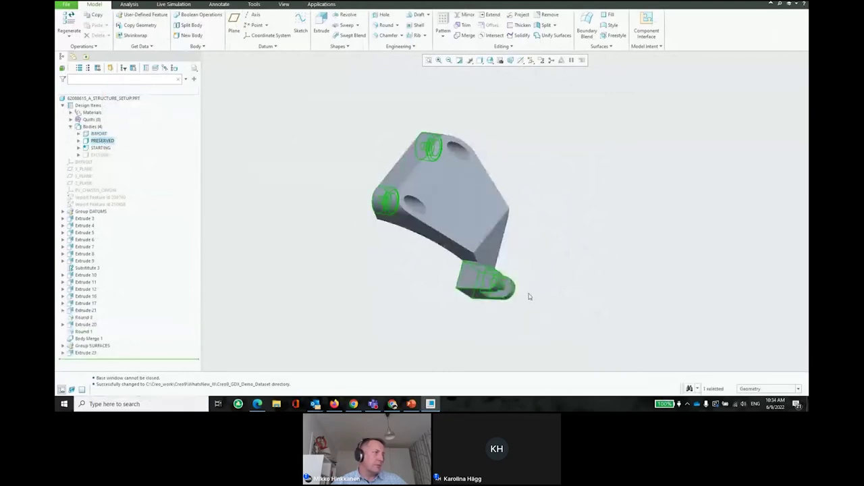
Step: Hide the STARTING body to view the PRESERVED geometry alone, and show it again
click(100, 148)
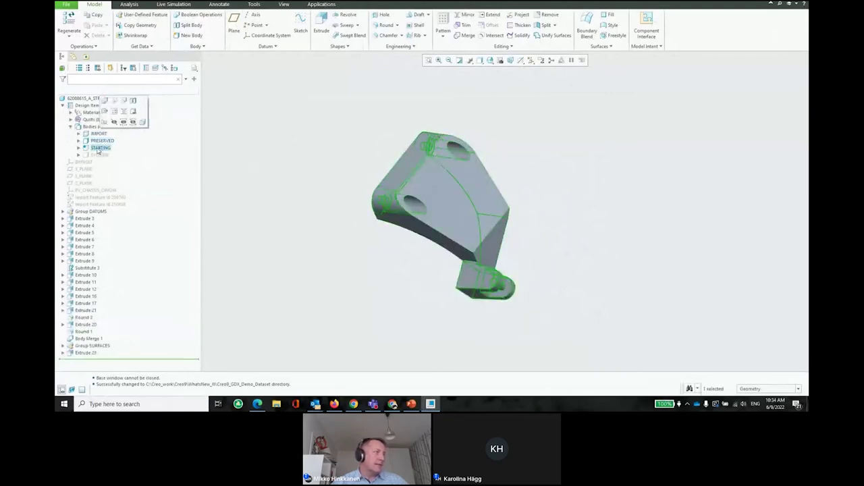
click(113, 122)
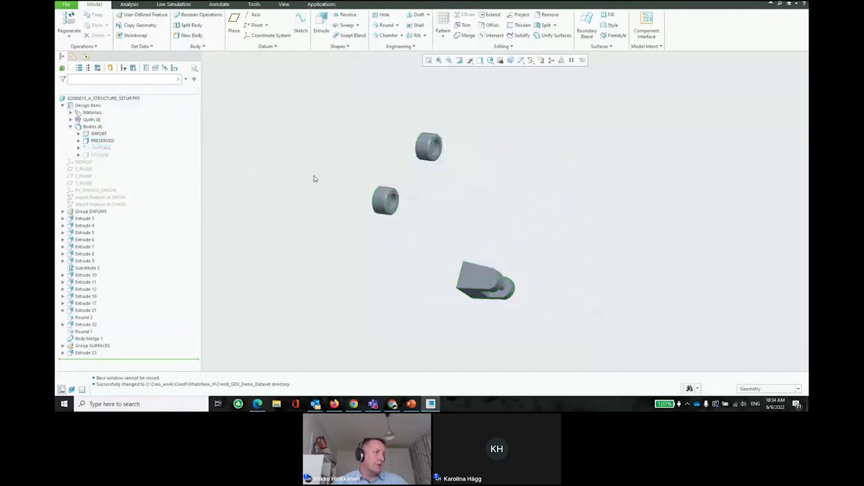
middle_drag(314, 177, 327, 185)
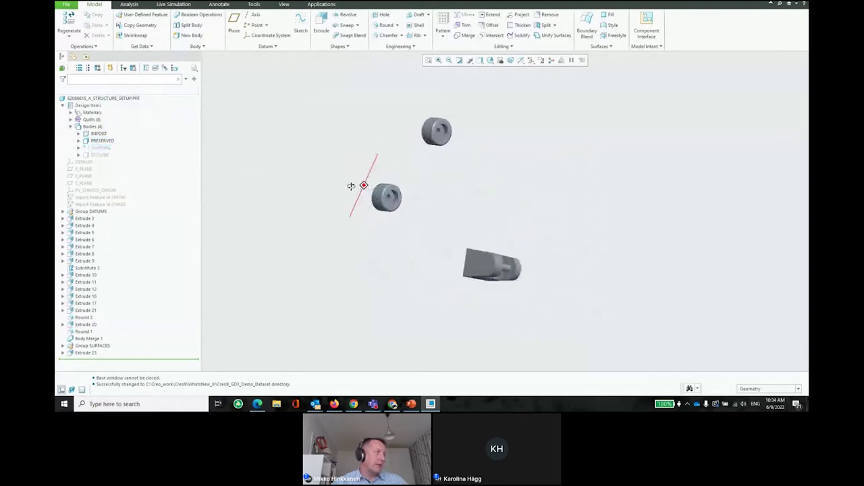
click(105, 148)
click(117, 122)
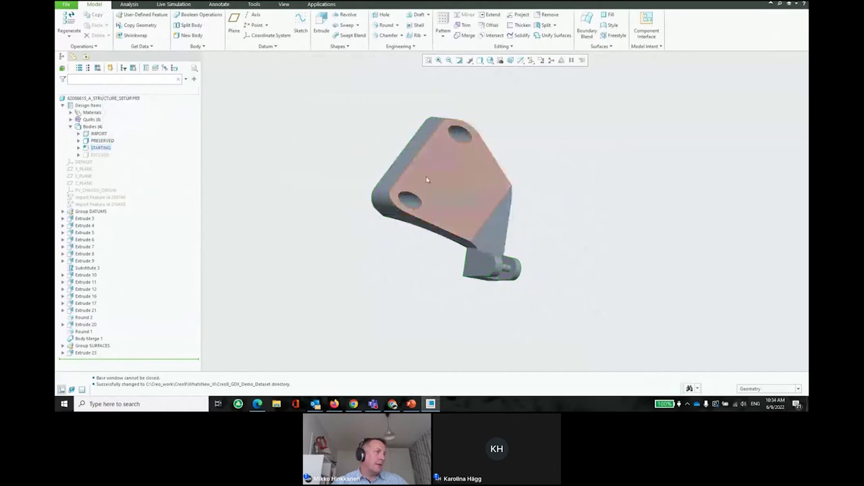
Step: Show the EXCLUDE body on the bracket, inspect the volume it covers, and hide it again
middle_drag(511, 263, 517, 287)
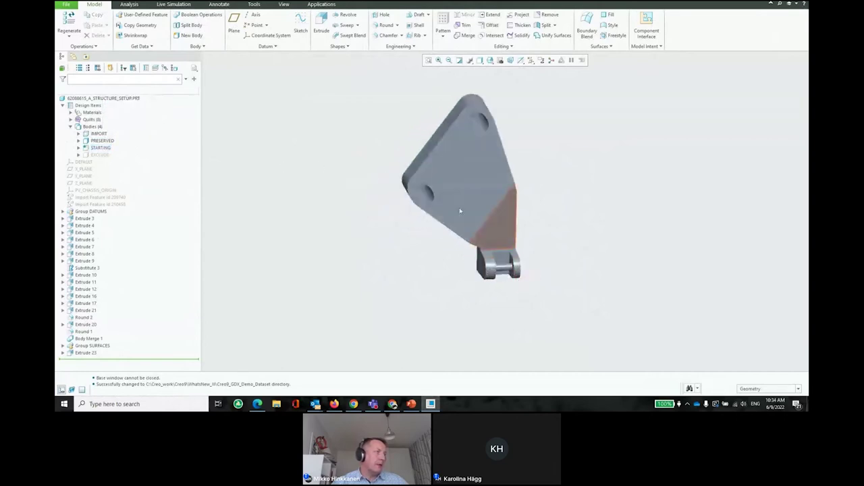
click(96, 149)
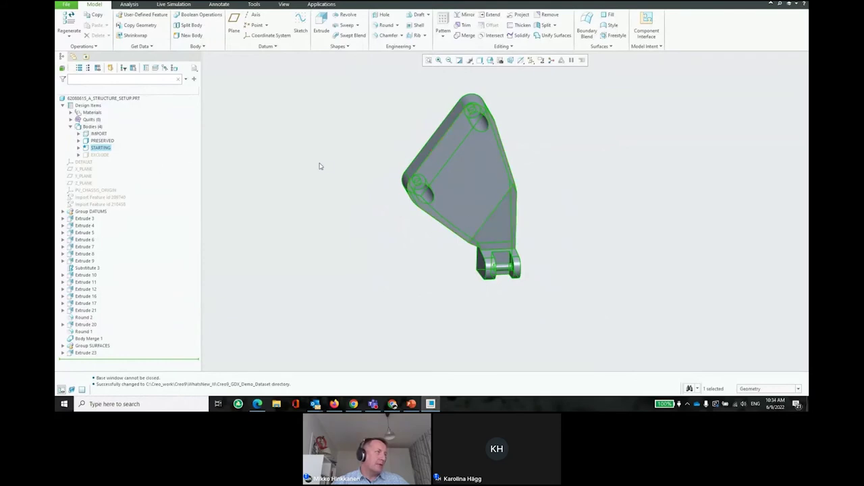
click(100, 154)
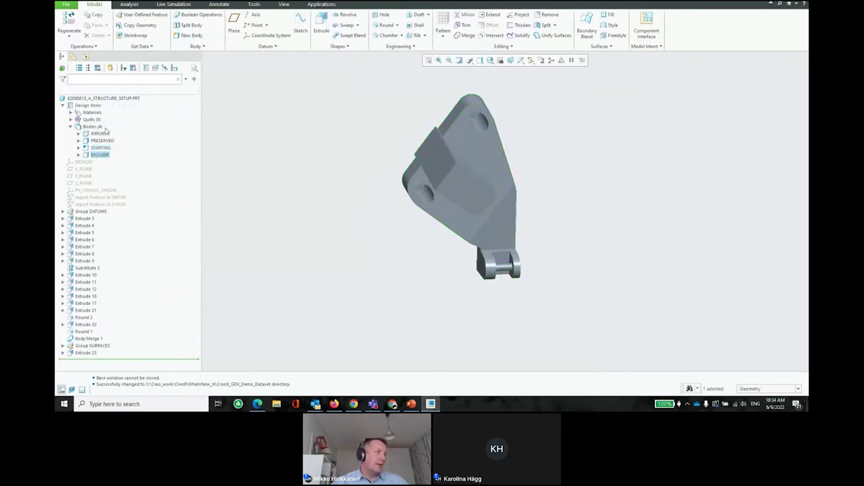
click(338, 168)
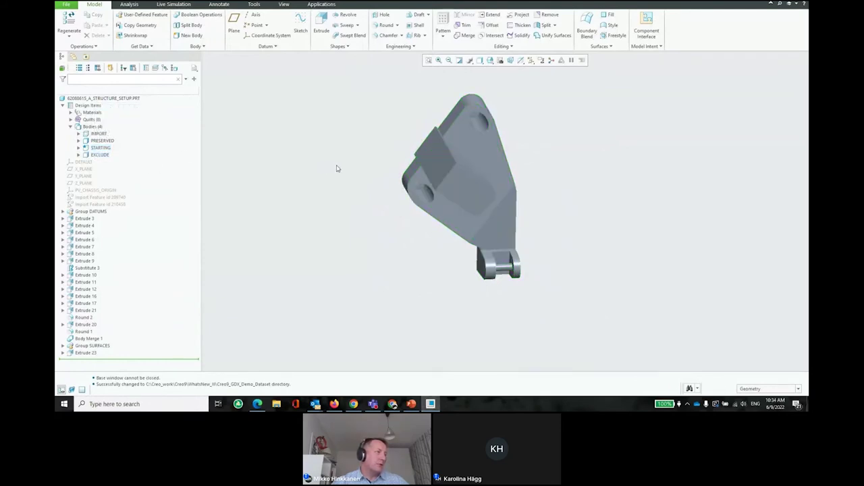
middle_drag(403, 159, 456, 193)
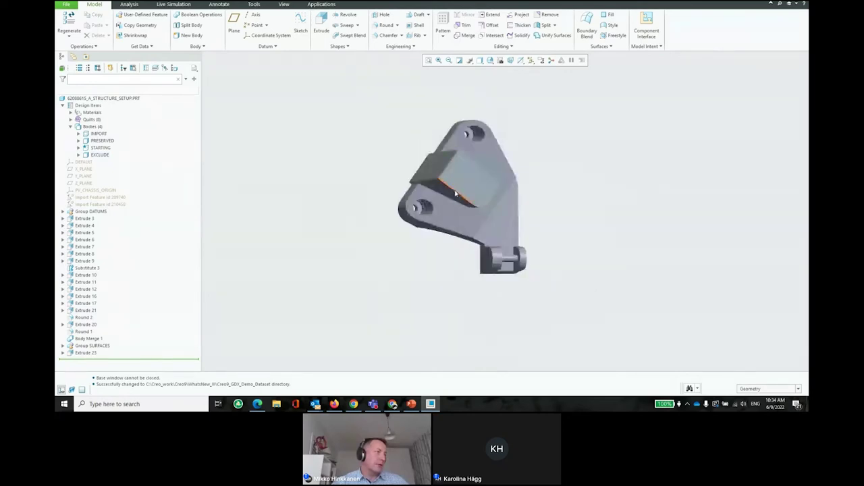
click(100, 154)
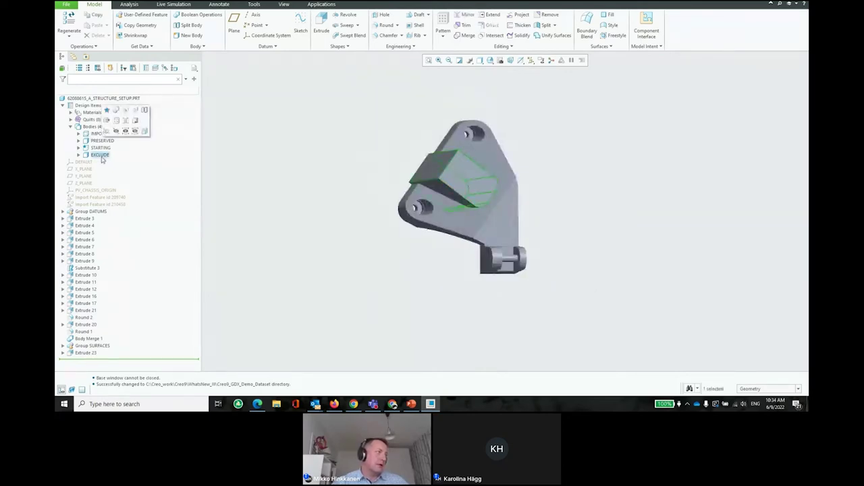
click(115, 131)
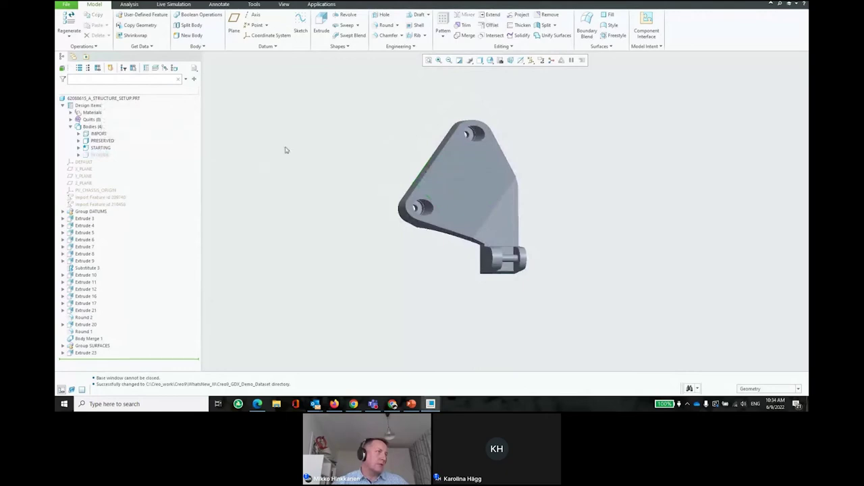
Step: Open the Generative Design application and highlight the STARTING body in the study's starting geometry
click(325, 4)
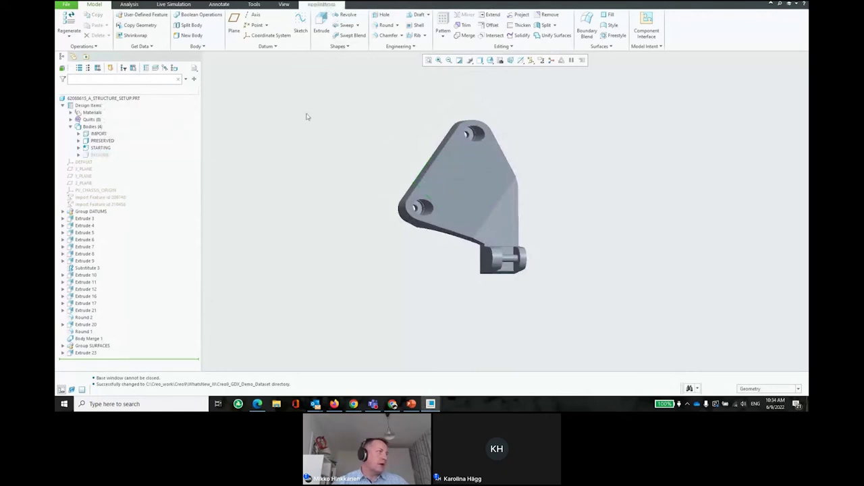
click(102, 30)
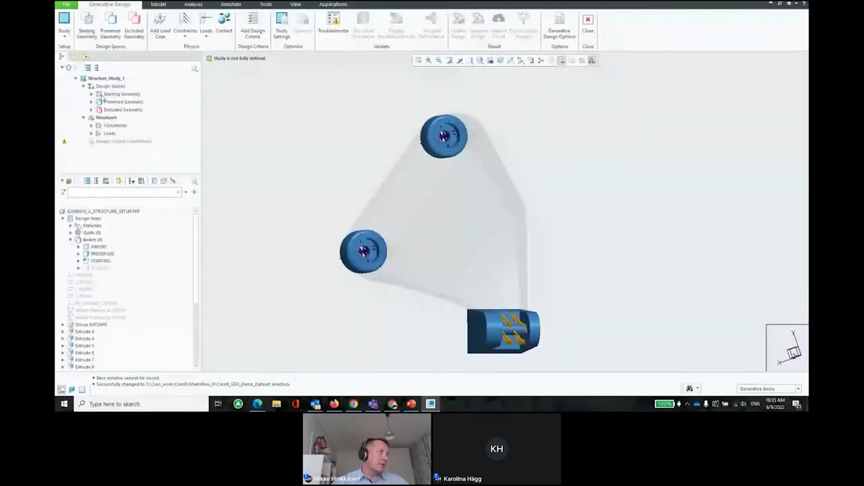
click(101, 94)
click(119, 102)
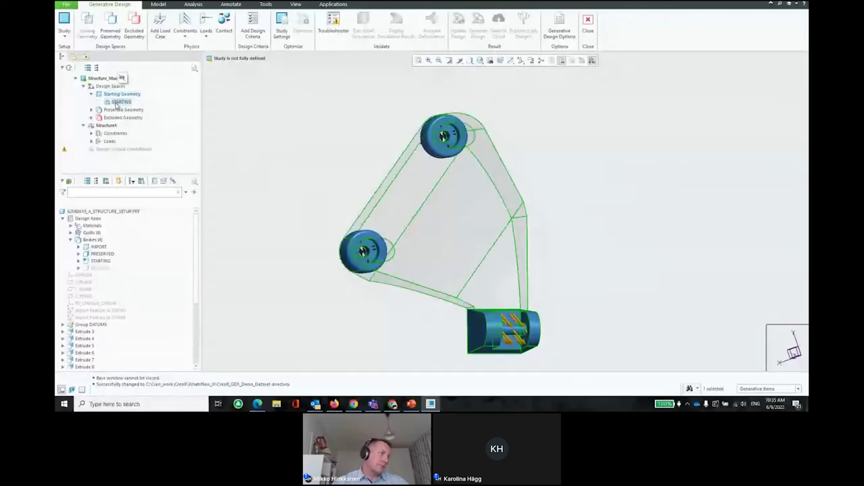
click(92, 95)
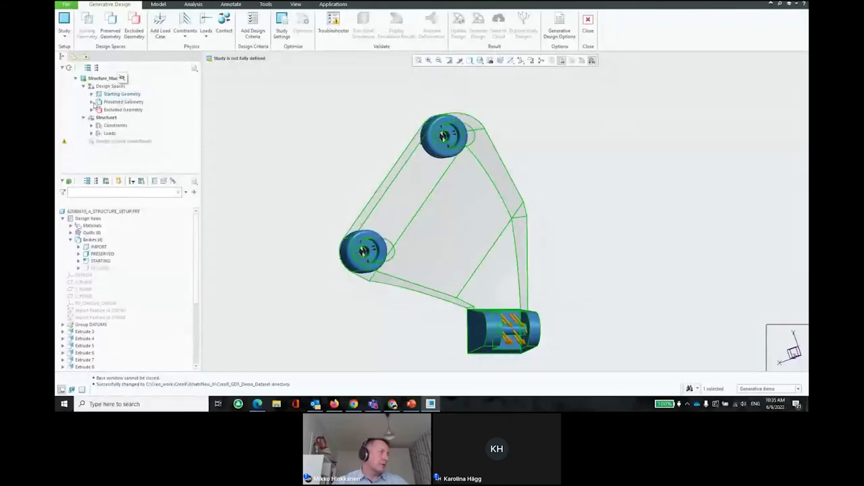
Step: Review the study's preserved and excluded geometry by highlighting the PRESERVED and EXCLUDE bodies, and hide EXCLUDE again
click(92, 102)
click(123, 109)
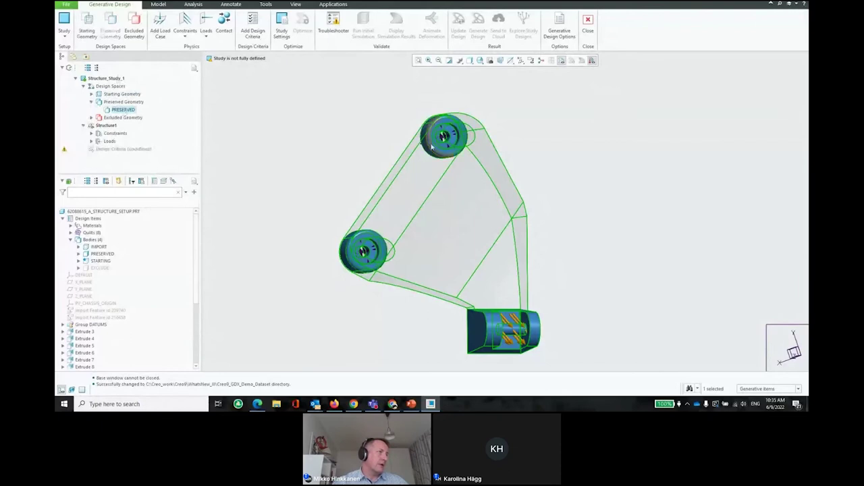
click(91, 117)
click(120, 126)
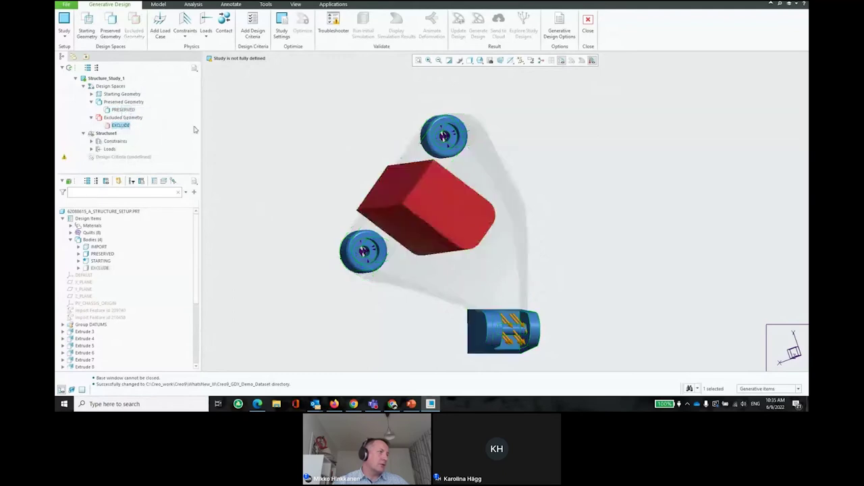
middle_drag(293, 151, 191, 146)
click(121, 126)
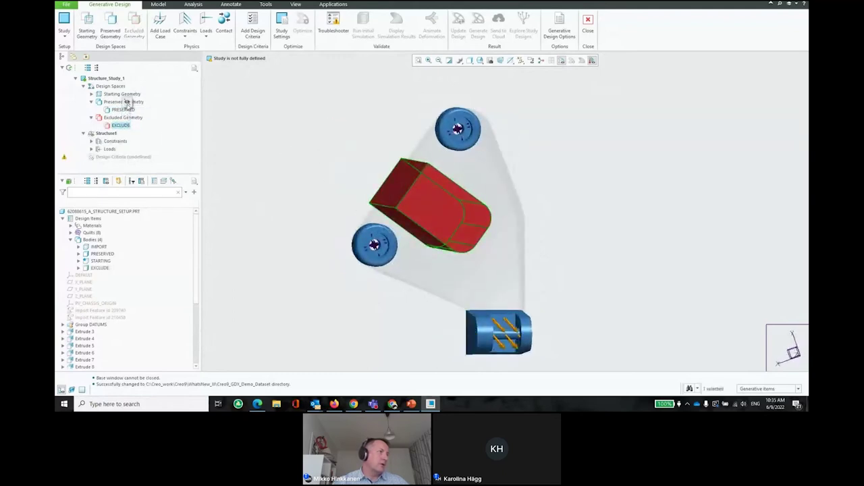
click(127, 104)
middle_drag(380, 135, 375, 134)
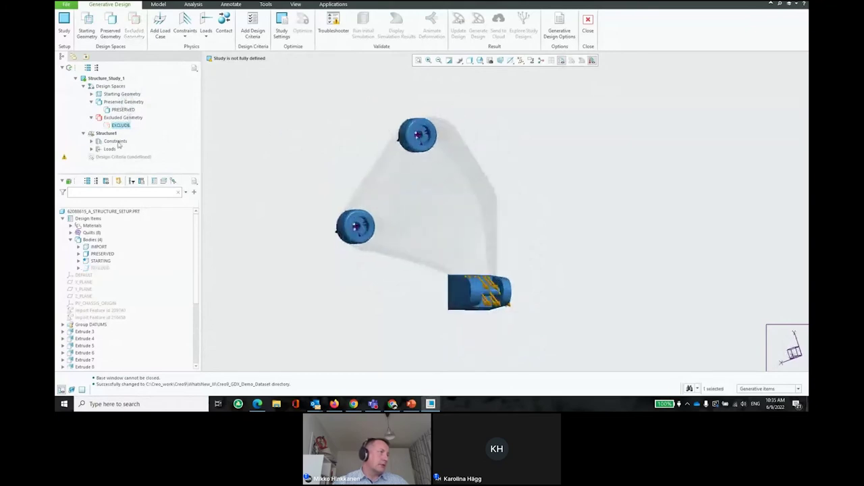
Step: Expand the constraints of Structure1 and highlight Cylindrical1, Cylindrical2 and Planar2 on the bracket
click(91, 141)
scroll(135, 158, down, 1)
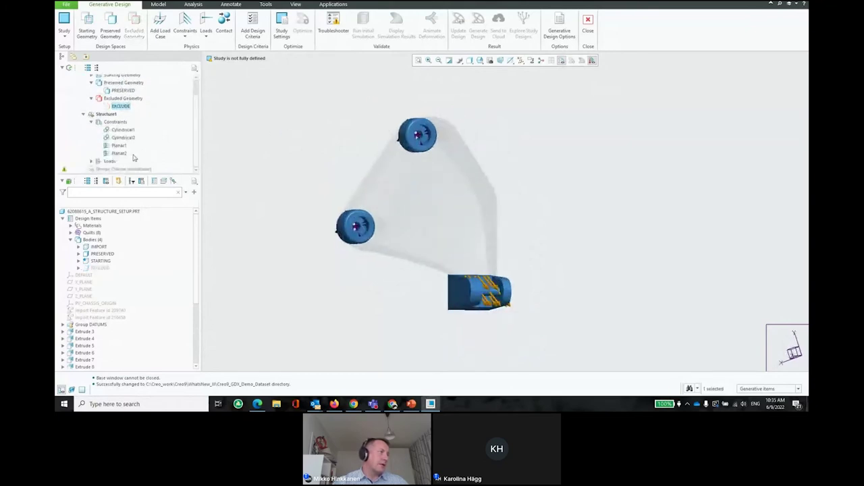
click(122, 129)
click(123, 137)
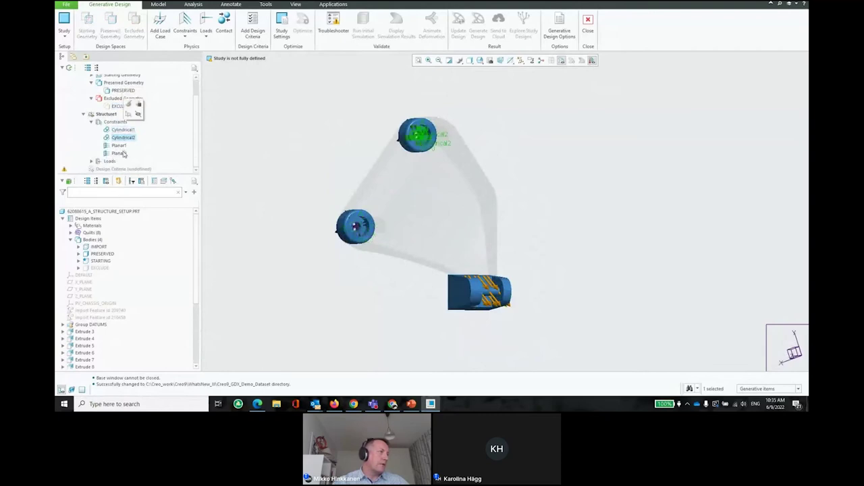
click(119, 153)
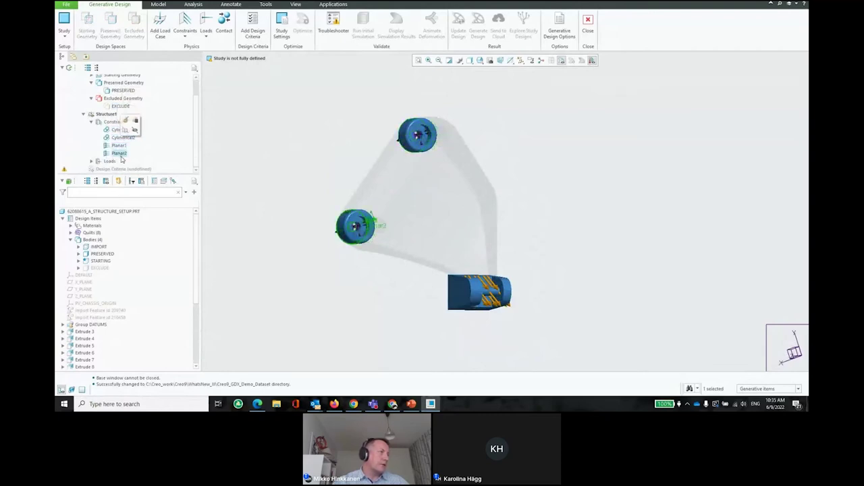
click(330, 161)
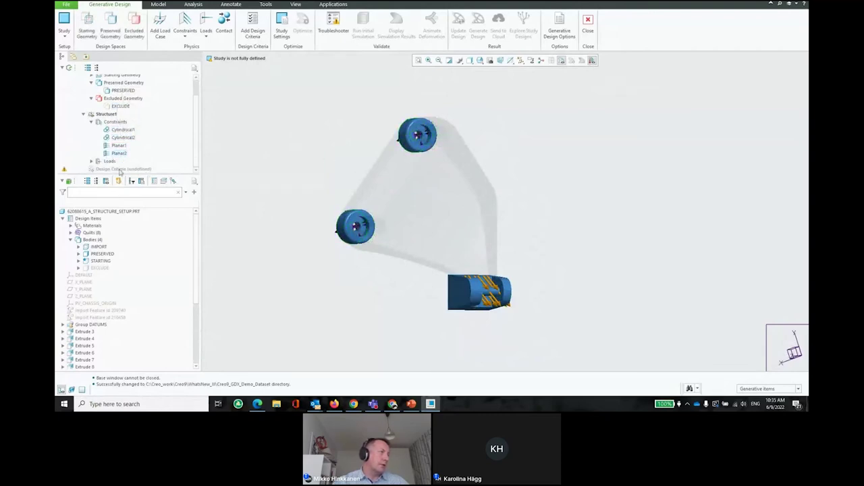
Step: Expand the loads of Structure1, inspect Force1 on the clevis end of the bracket, and collapse the load case
click(92, 161)
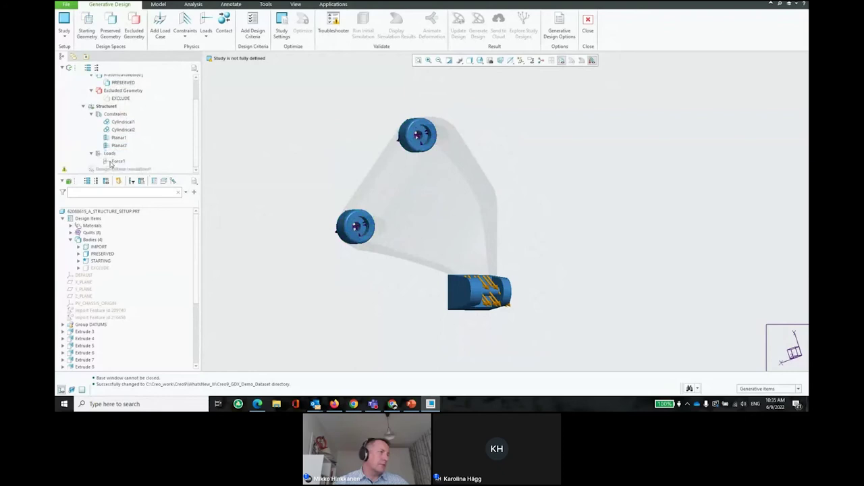
click(118, 161)
middle_drag(477, 209, 491, 297)
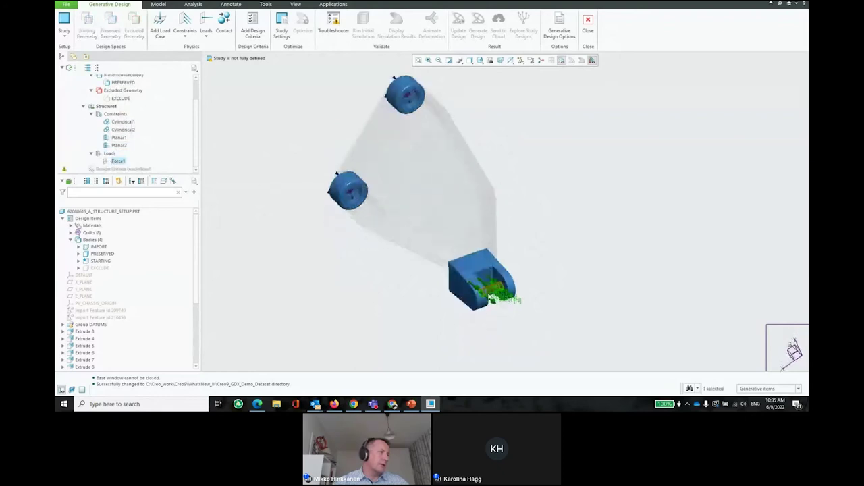
click(83, 106)
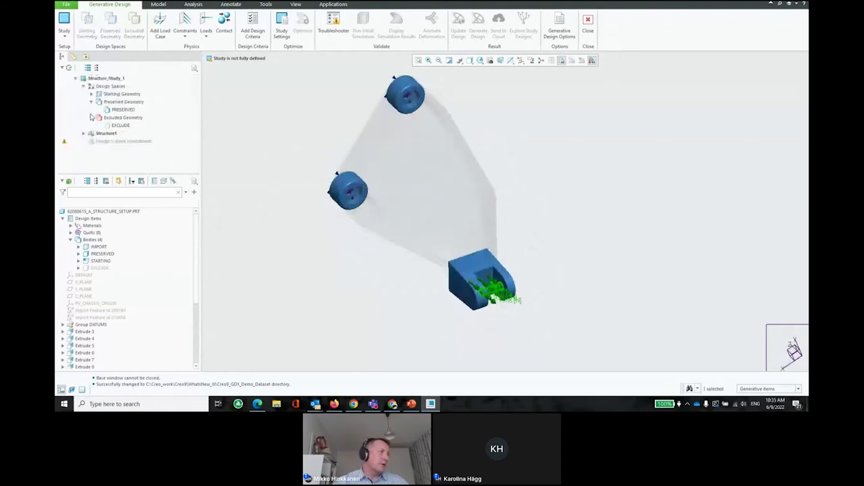
Step: Add design criteria to the study and set the design goal to Minimize mass
click(106, 143)
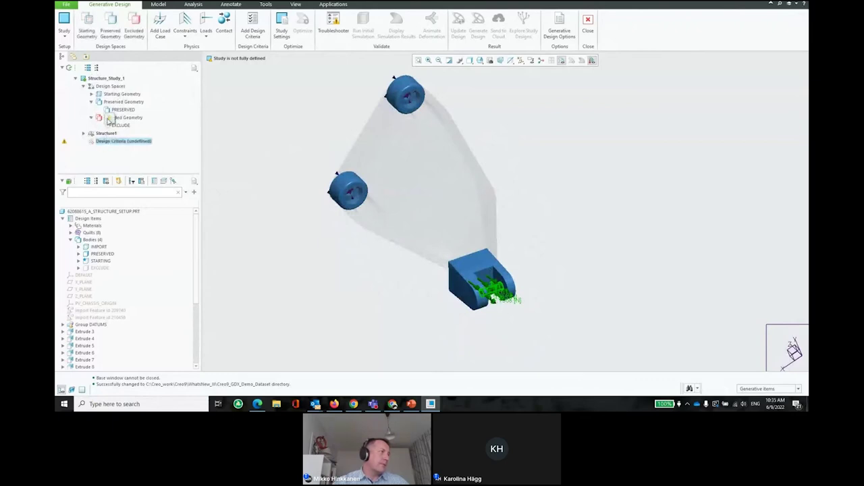
click(248, 32)
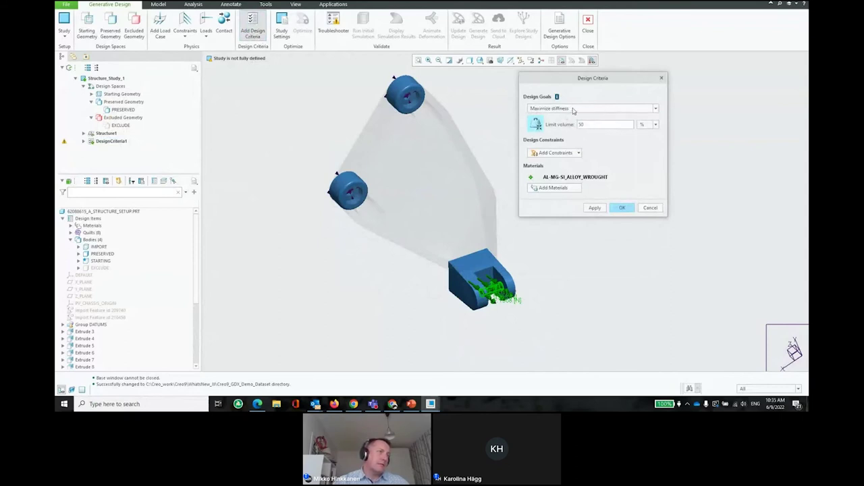
click(573, 109)
click(578, 121)
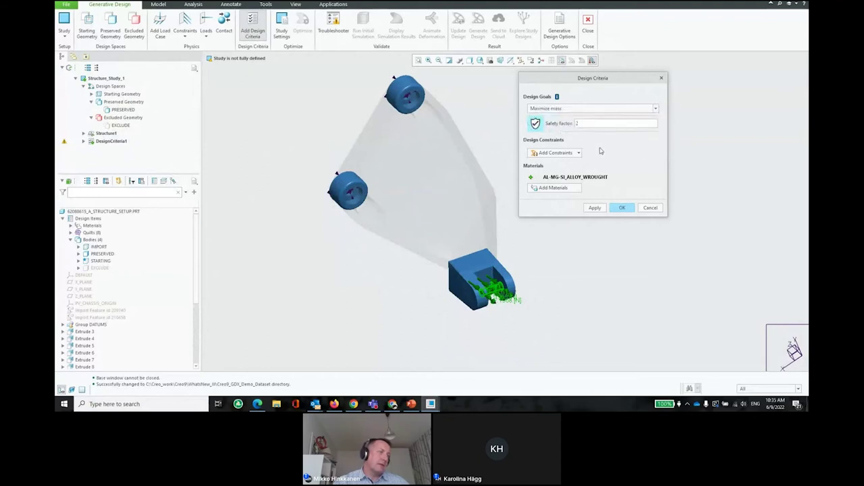
Step: Review the available manufacturing and geometric constraints, and accept the design criteria without adding any
click(580, 154)
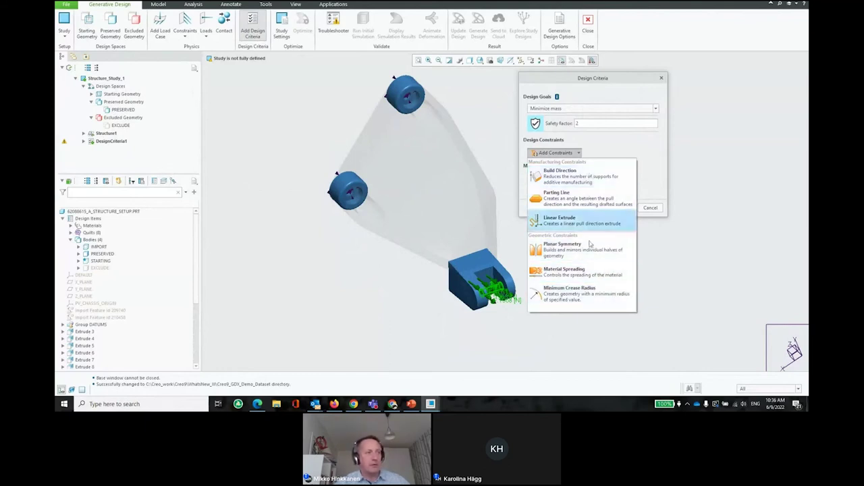
click(656, 154)
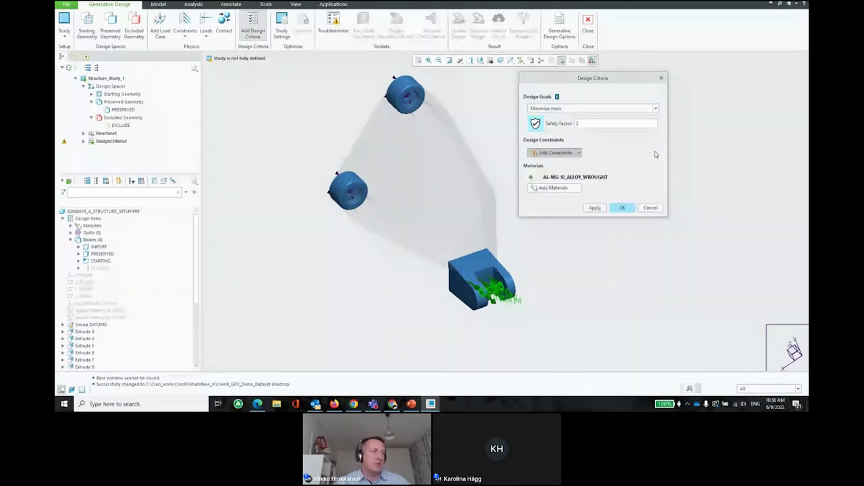
click(579, 154)
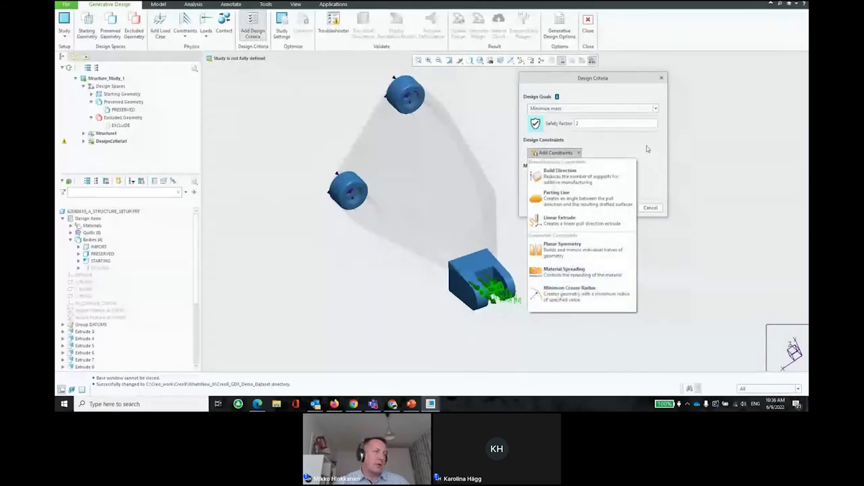
click(647, 149)
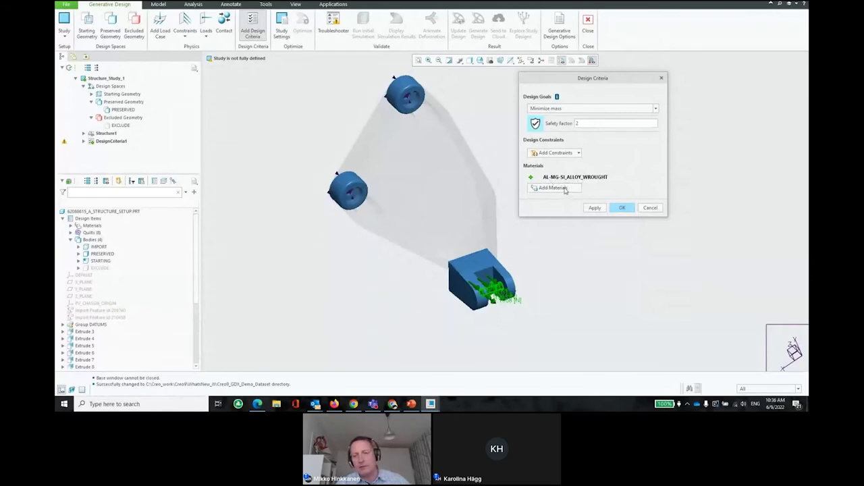
mouse_move(585, 183)
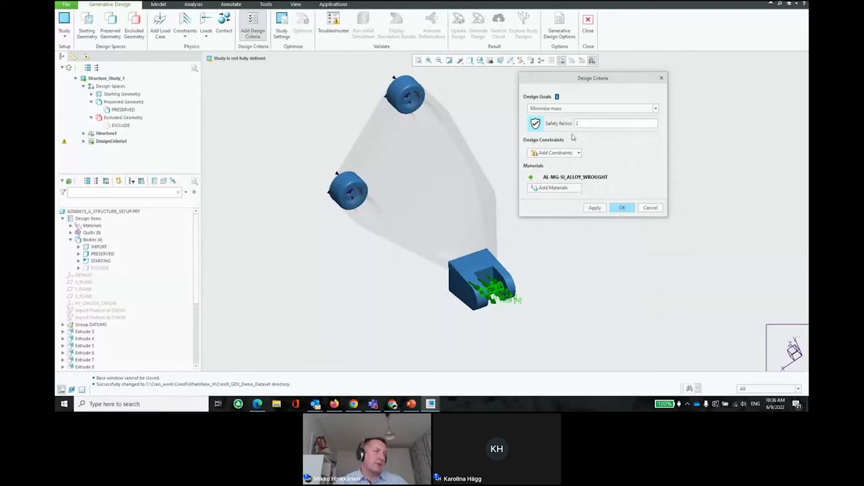
click(616, 211)
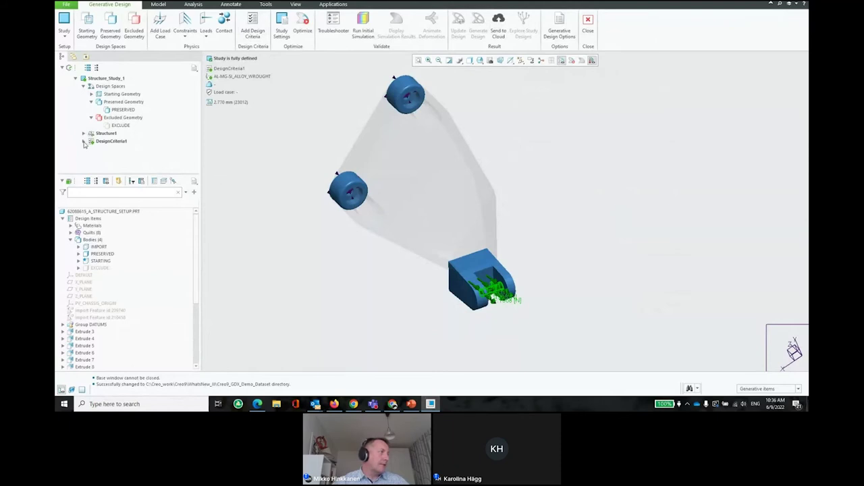
Step: Review the optimization fidelity, element size and iteration limit in the study settings, and accept them as they are
click(282, 30)
drag(722, 65, 559, 112)
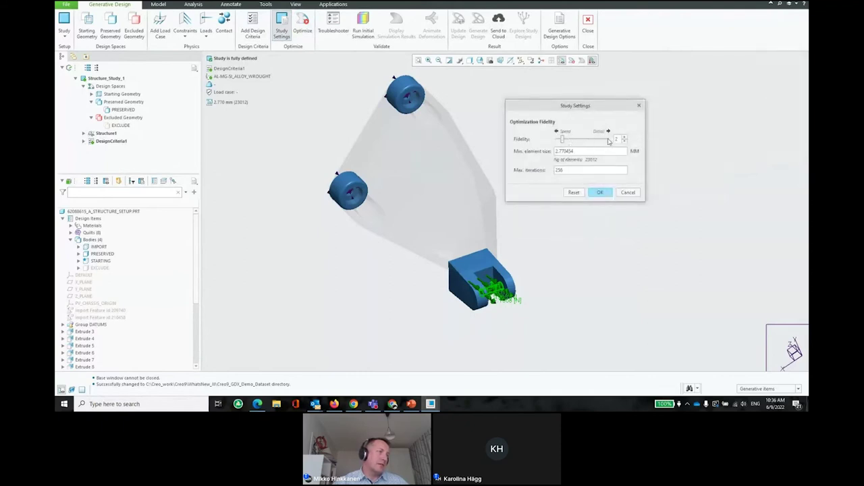
click(597, 194)
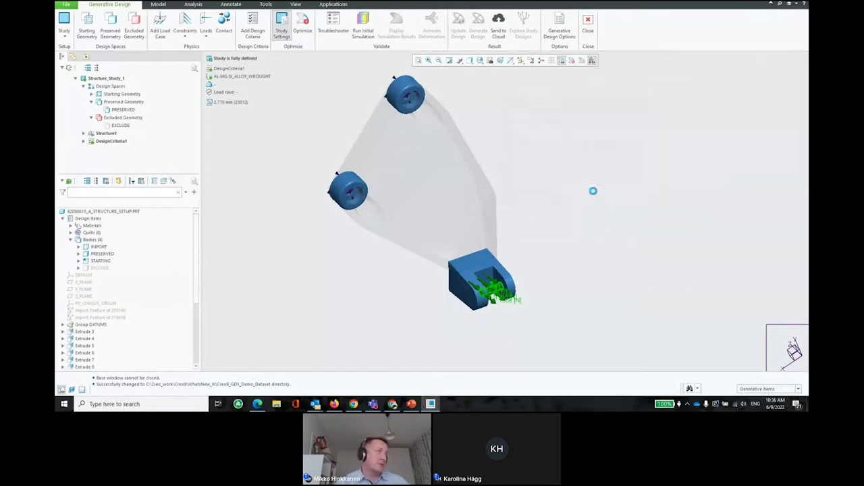
Step: Run the optimization of the bracket study and inspect the evolving shape up close around the mounting holes
click(305, 29)
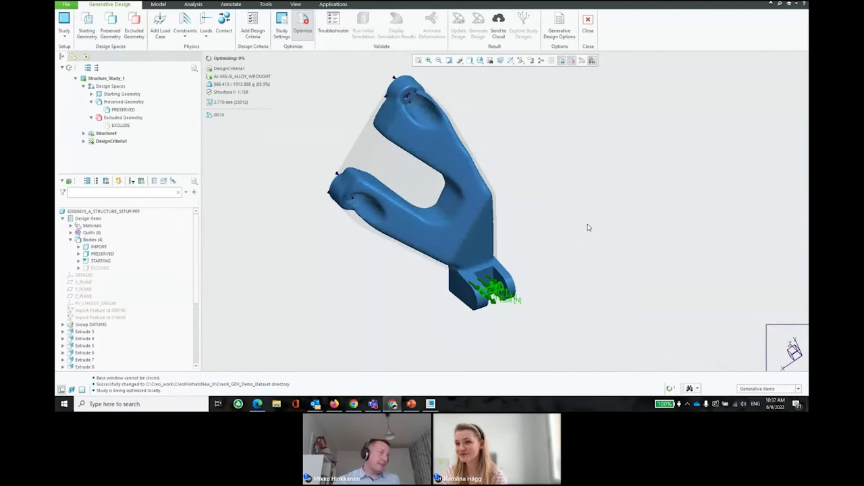
mouse_move(571, 218)
middle_down()
mouse_move(558, 200)
mouse_move(484, 228)
mouse_move(508, 198)
mouse_move(347, 139)
middle_up()
scroll(350, 172, up, 5)
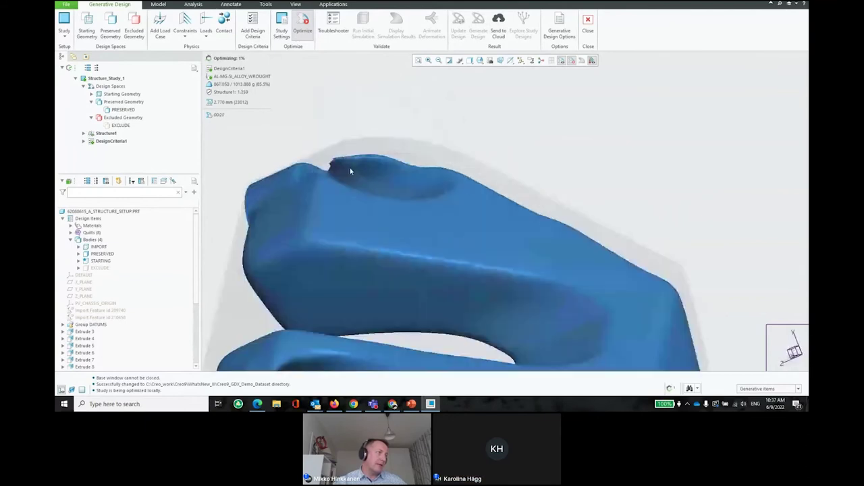
Step: Examine the whole bracket and both mounting holes from several sides while the optimization is running
scroll(458, 122, down, 2)
scroll(458, 122, down, 2)
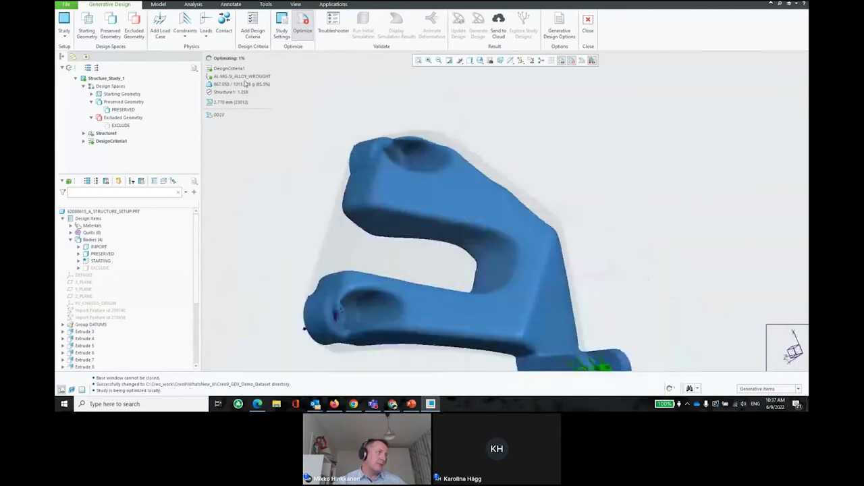
middle_drag(329, 113, 264, 119)
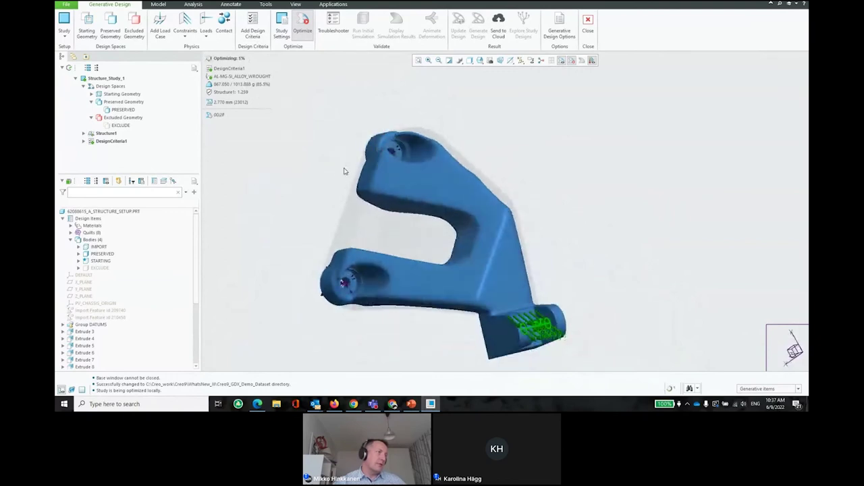
middle_drag(365, 168, 475, 131)
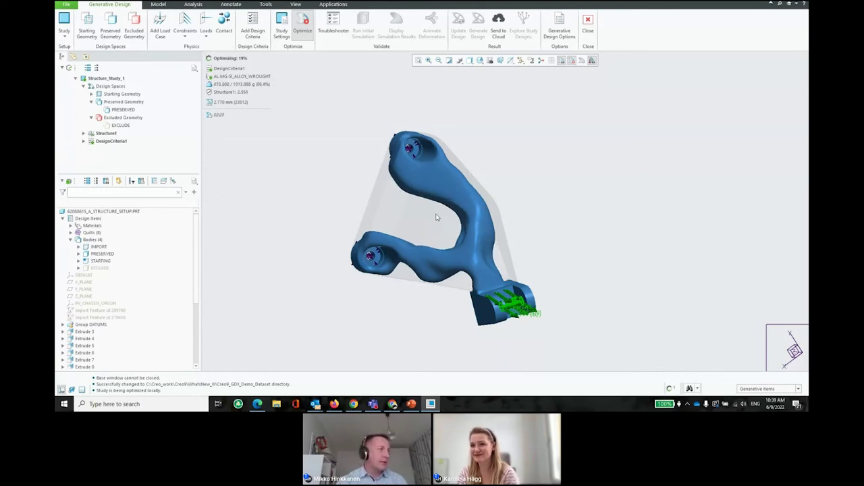
mouse_move(438, 217)
middle_down()
mouse_move(466, 221)
mouse_move(469, 212)
mouse_move(459, 204)
mouse_move(480, 299)
middle_up()
scroll(442, 265, up, 5)
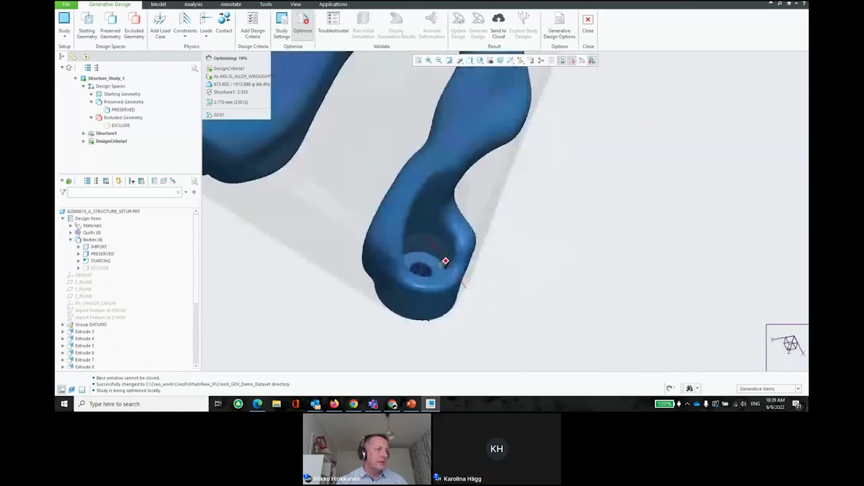
mouse_move(442, 263)
middle_down()
mouse_move(439, 229)
mouse_move(470, 247)
mouse_move(473, 270)
mouse_move(394, 247)
mouse_move(428, 256)
mouse_move(481, 239)
middle_up()
scroll(476, 273, down, 2)
scroll(337, 270, up, 2)
scroll(324, 290, up, 3)
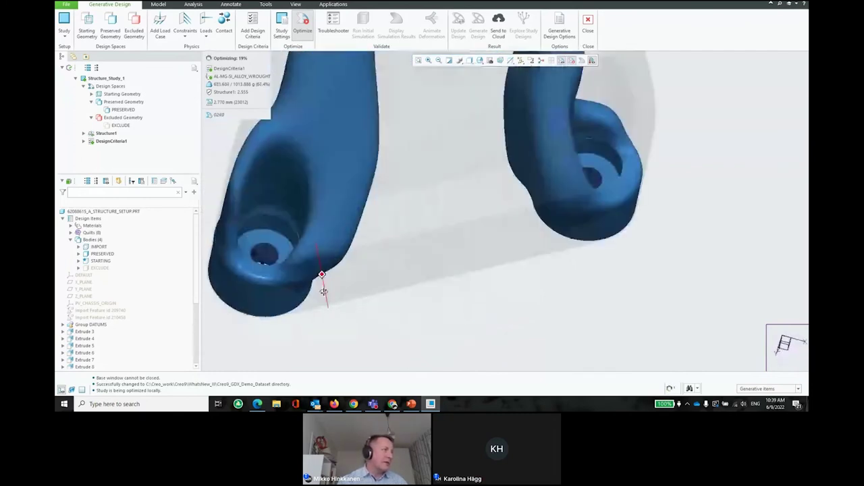
scroll(320, 286, down, 5)
mouse_move(351, 293)
middle_down()
mouse_move(366, 187)
mouse_move(356, 144)
mouse_move(342, 128)
mouse_move(324, 129)
mouse_move(422, 193)
mouse_move(424, 180)
mouse_move(356, 148)
mouse_move(493, 192)
mouse_move(356, 227)
middle_up()
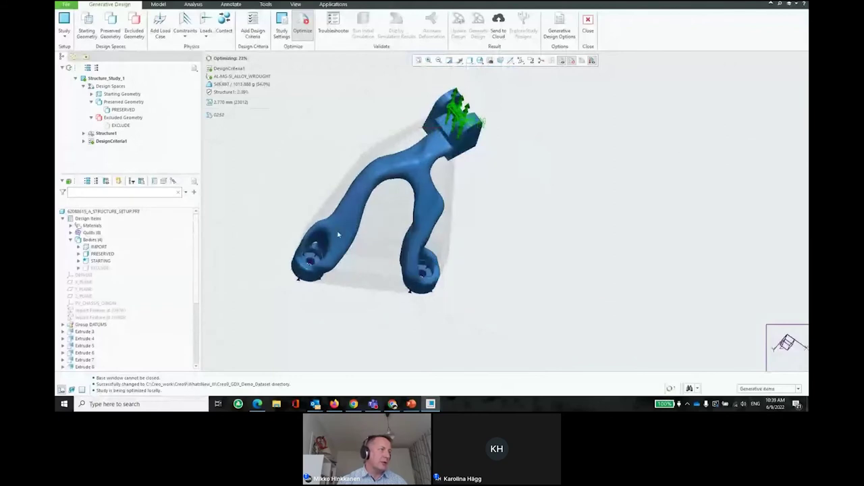
Step: Examine the opening forming in the pocket wall above one mounting hole and how the bracket's two legs thin out
scroll(324, 243, up, 3)
scroll(314, 248, up, 3)
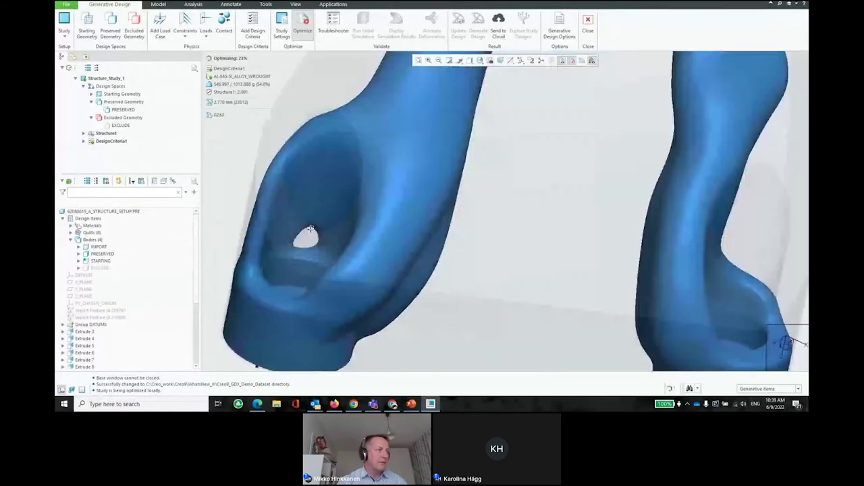
scroll(351, 206, down, 3)
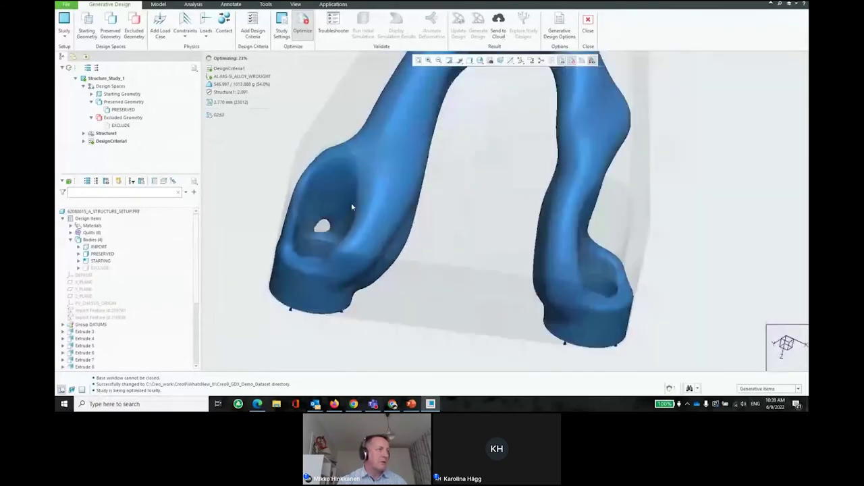
middle_drag(351, 206, 558, 209)
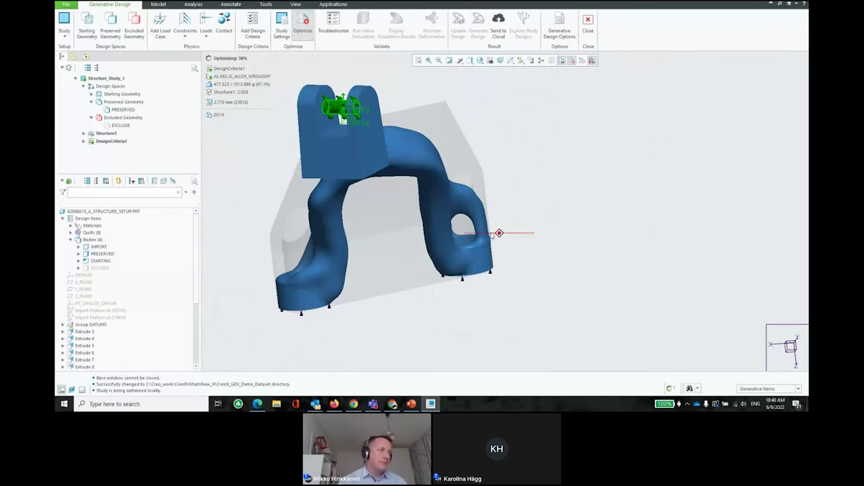
middle_drag(502, 233, 560, 236)
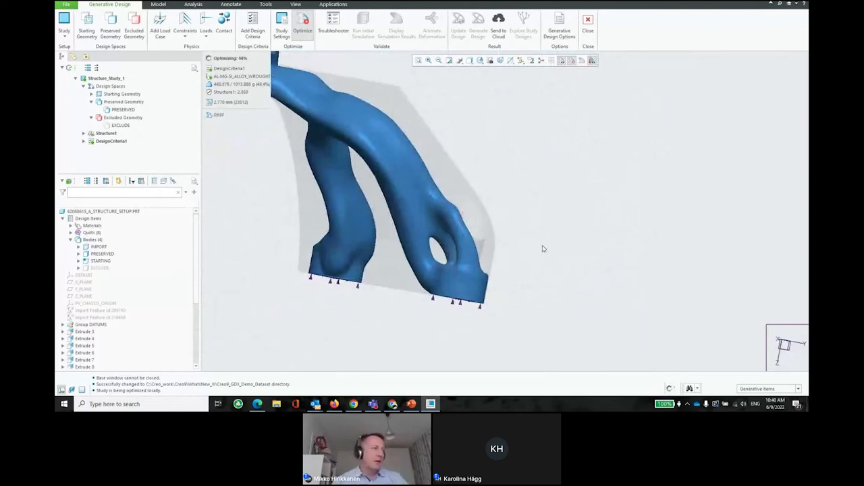
mouse_move(540, 245)
middle_down()
mouse_move(512, 249)
mouse_move(565, 251)
mouse_move(542, 251)
mouse_move(479, 282)
mouse_move(450, 256)
mouse_move(410, 247)
mouse_move(346, 263)
mouse_move(345, 284)
middle_up()
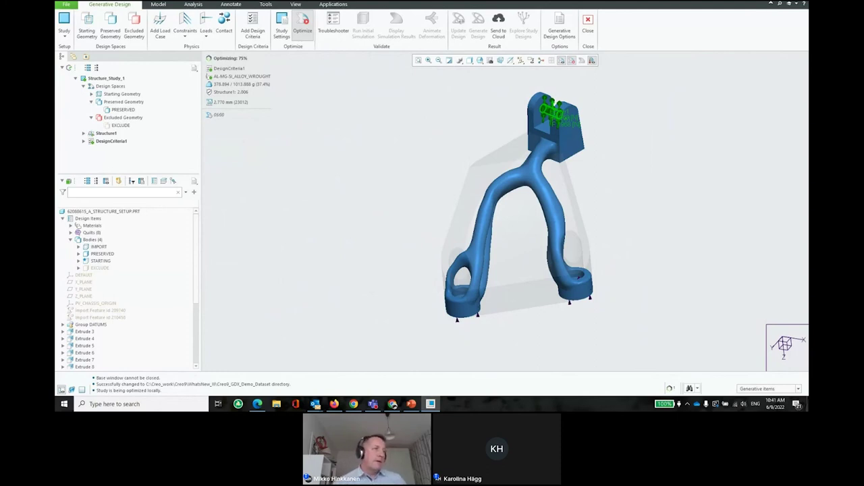
mouse_move(507, 281)
ctrl+middle_down()
mouse_move(507, 258)
mouse_move(556, 241)
mouse_move(632, 278)
mouse_move(604, 272)
mouse_move(537, 288)
mouse_move(464, 256)
mouse_move(511, 288)
mouse_move(490, 297)
mouse_move(559, 281)
mouse_move(584, 245)
mouse_move(486, 270)
mouse_move(466, 268)
mouse_move(478, 235)
mouse_move(546, 228)
mouse_move(473, 222)
mouse_move(419, 237)
ctrl+middle_up()
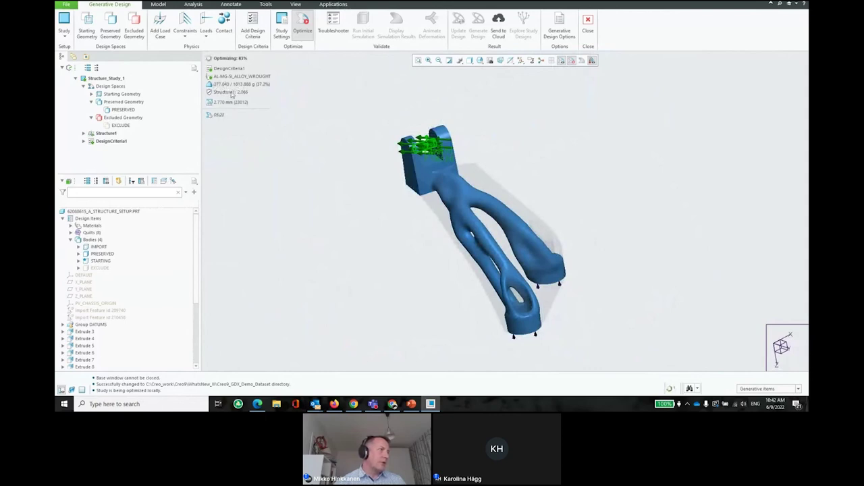
mouse_move(524, 255)
middle_down()
mouse_move(518, 247)
mouse_move(527, 237)
mouse_move(434, 223)
mouse_move(453, 237)
mouse_move(417, 200)
middle_up()
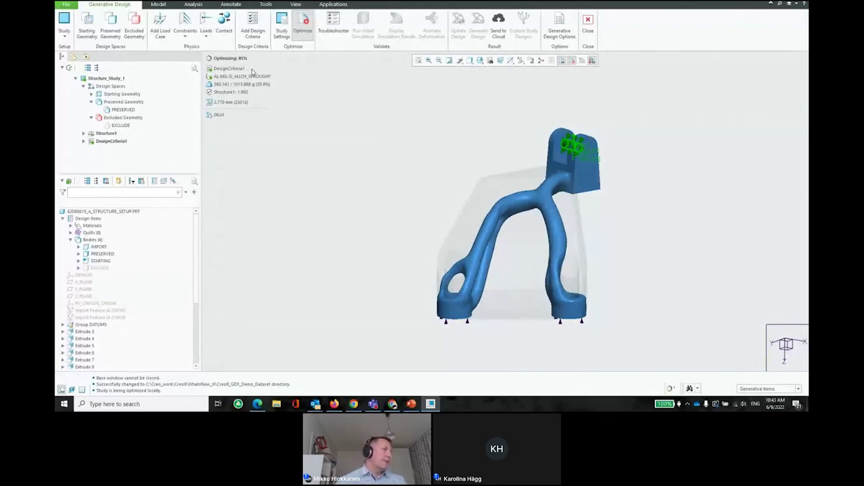
Step: Examine the slender legs up close in the final iterations, and view the finished optimized bracket as a whole
scroll(477, 262, up, 3)
scroll(477, 262, up, 2)
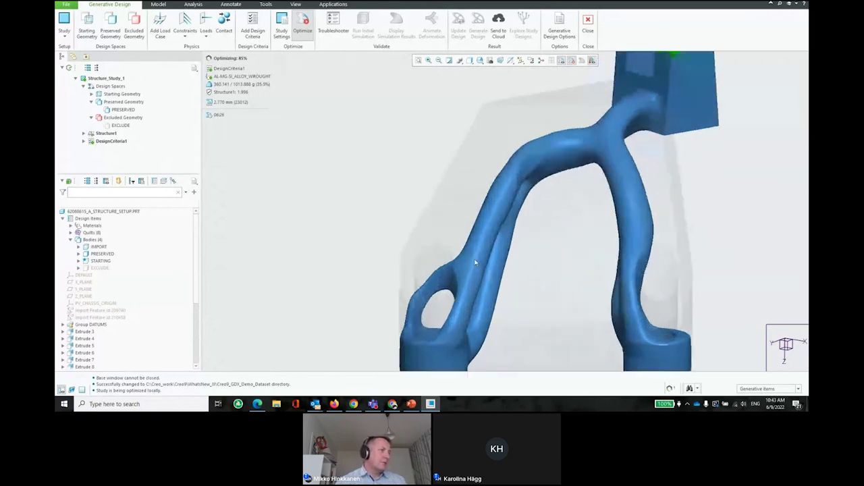
mouse_move(477, 255)
middle_down()
mouse_move(540, 262)
mouse_move(530, 269)
mouse_move(444, 165)
mouse_move(473, 170)
mouse_move(359, 174)
middle_up()
scroll(521, 267, down, 3)
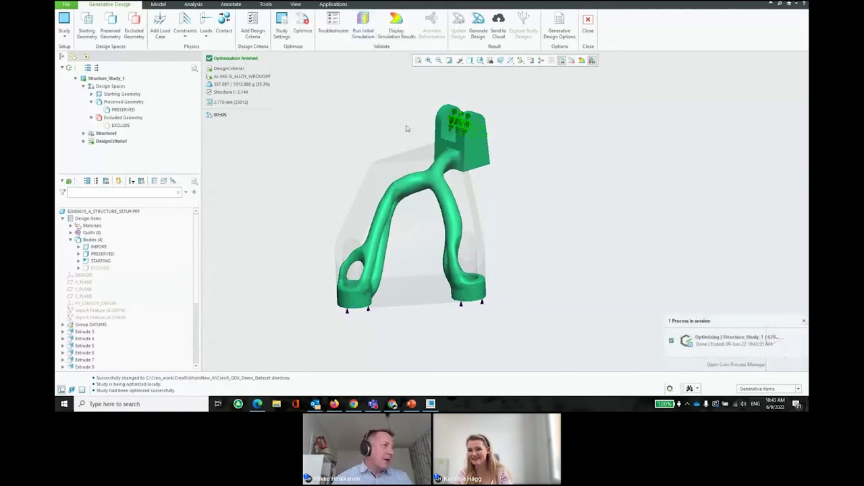
mouse_move(405, 129)
middle_down()
mouse_move(453, 181)
mouse_move(512, 143)
mouse_move(536, 149)
mouse_move(377, 292)
mouse_move(421, 299)
mouse_move(399, 292)
mouse_move(407, 280)
mouse_move(344, 289)
mouse_move(601, 228)
mouse_move(519, 270)
mouse_move(516, 259)
mouse_move(475, 255)
mouse_move(576, 259)
mouse_move(561, 256)
middle_up()
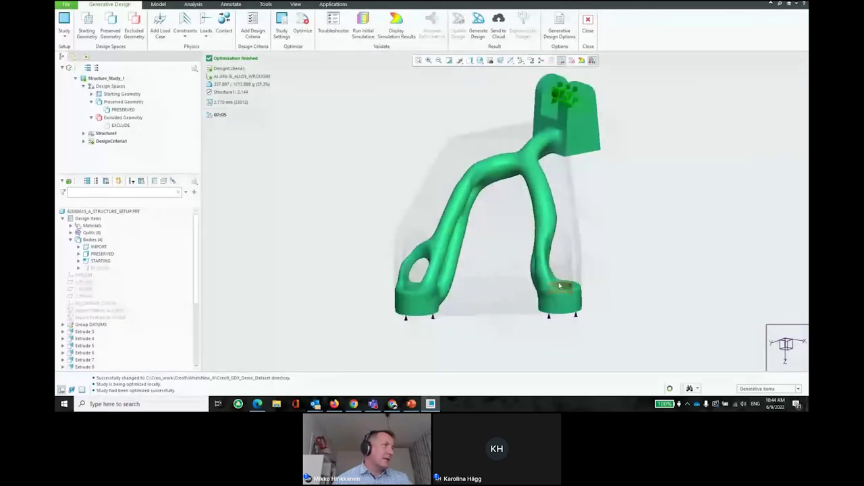
scroll(364, 174, down, 2)
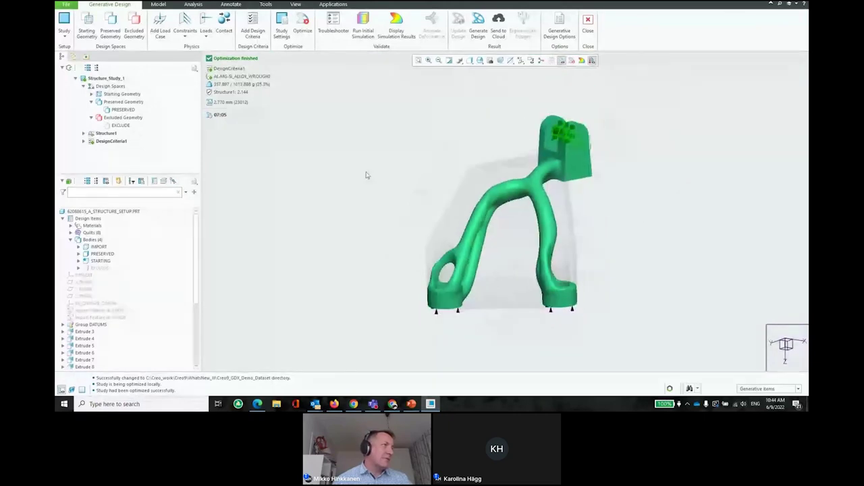
Step: Display the simulation results of the optimized bracket as Von Mises stress in MPa
click(397, 28)
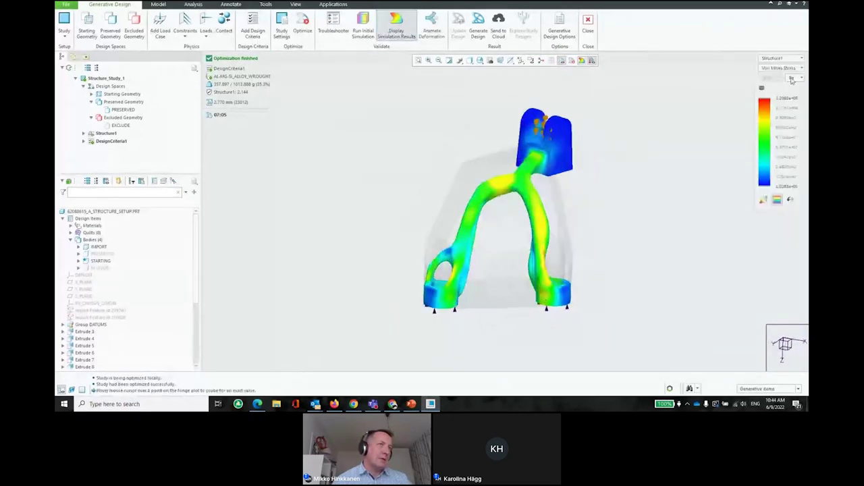
click(793, 79)
click(766, 151)
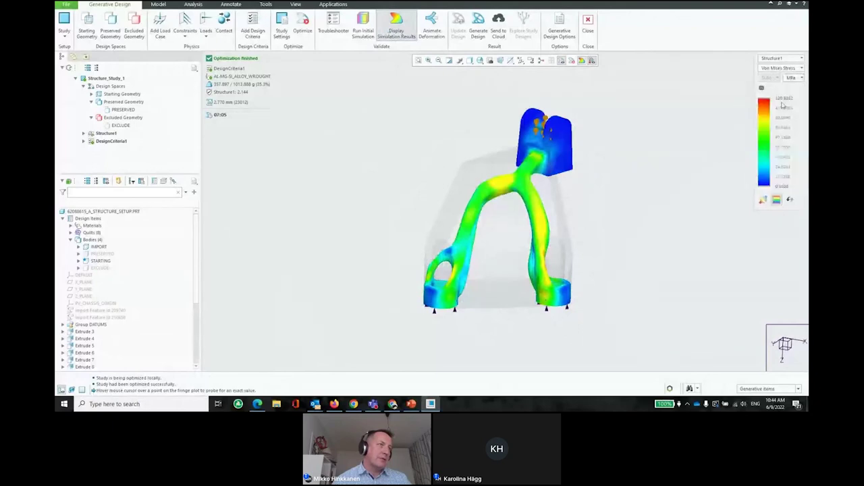
Step: Show the minimum and maximum stress locations and examine the maximum-stress spot at the base of the split leg
middle_drag(499, 218, 725, 220)
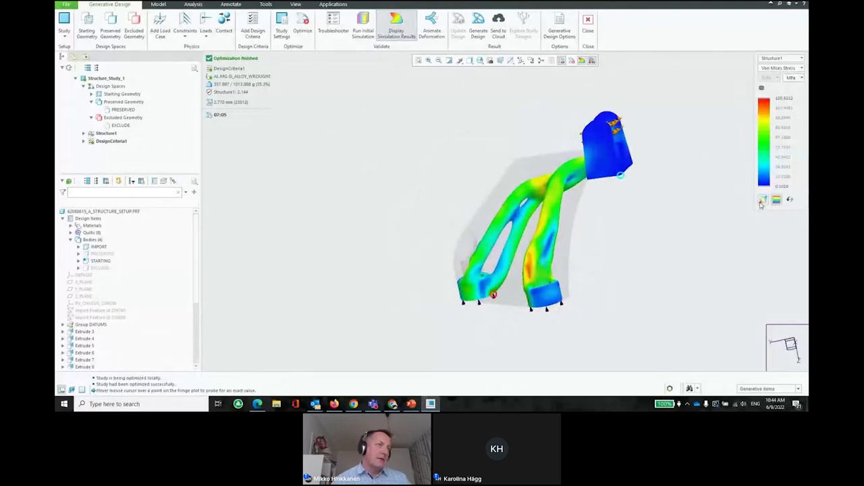
scroll(510, 316, up, 2)
scroll(510, 318, up, 2)
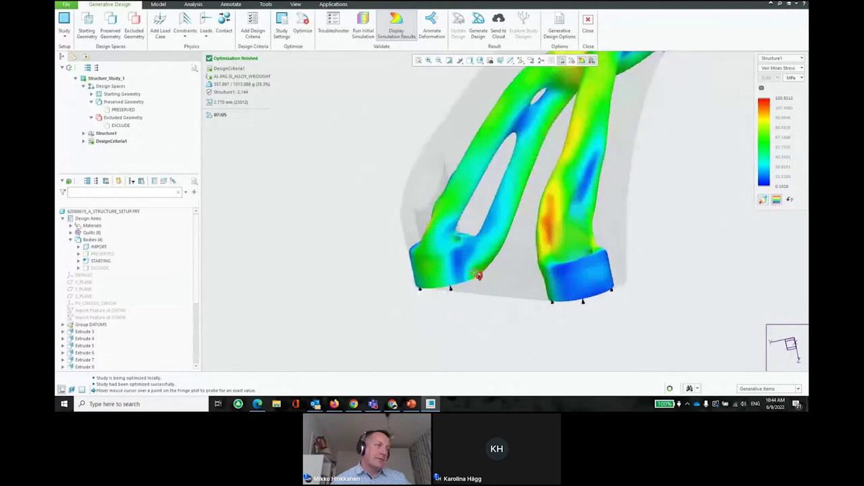
middle_drag(478, 275, 541, 310)
scroll(537, 309, up, 2)
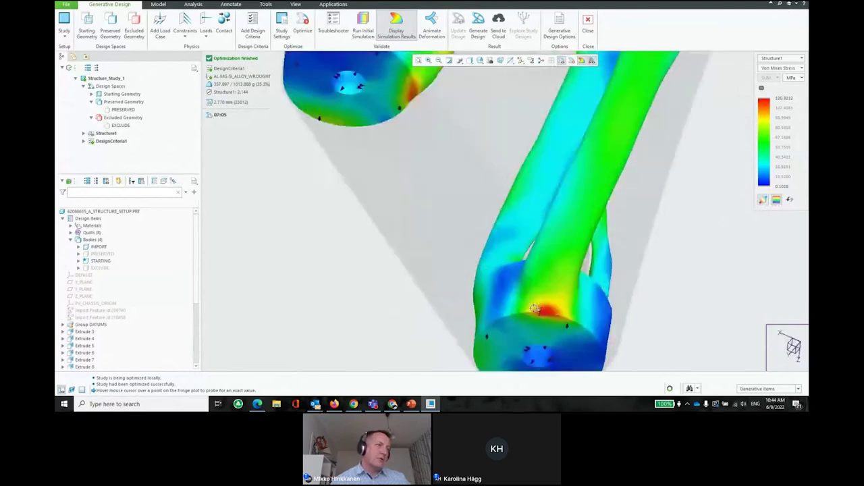
scroll(533, 307, down, 3)
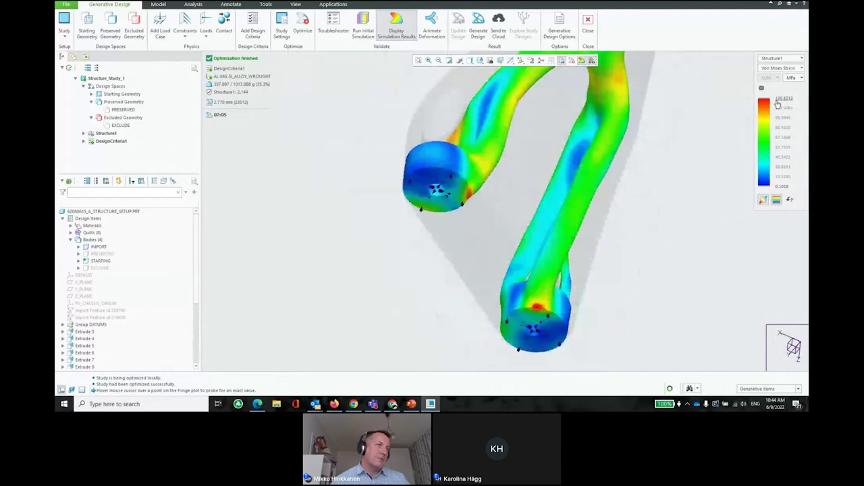
Step: Examine the high-stress area on the other leg and the stress distribution over the whole bracket
mouse_move(588, 168)
middle_down()
mouse_move(558, 228)
mouse_move(615, 233)
middle_up()
scroll(591, 234, up, 2)
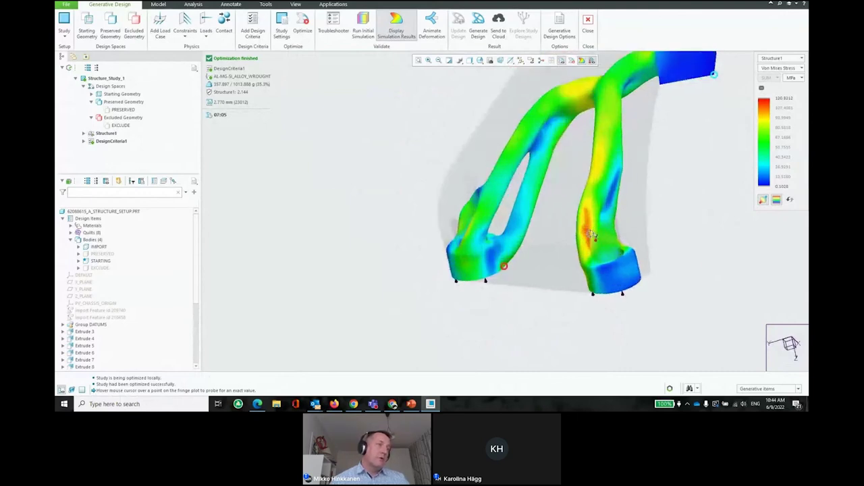
scroll(591, 234, up, 5)
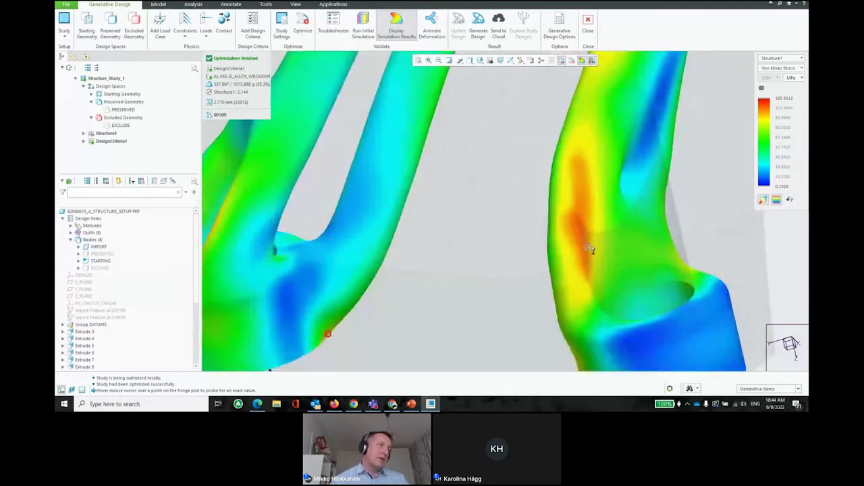
scroll(589, 248, down, 4)
key(ctrl+d)
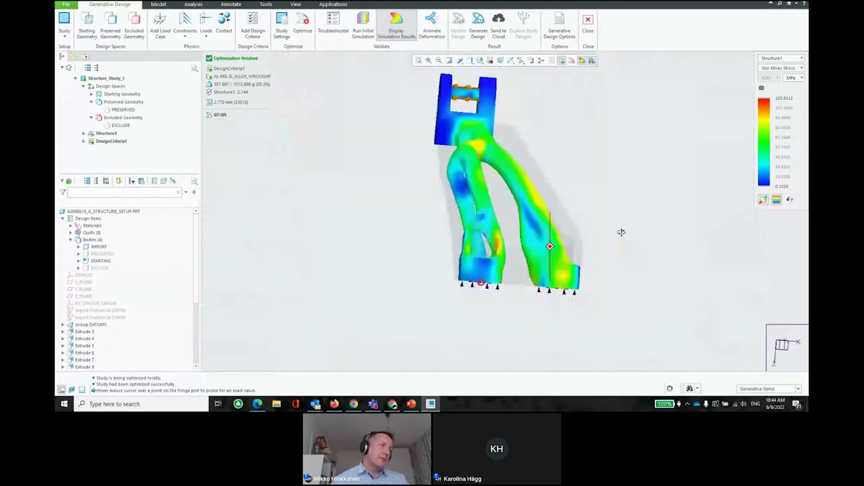
middle_drag(621, 231, 715, 167)
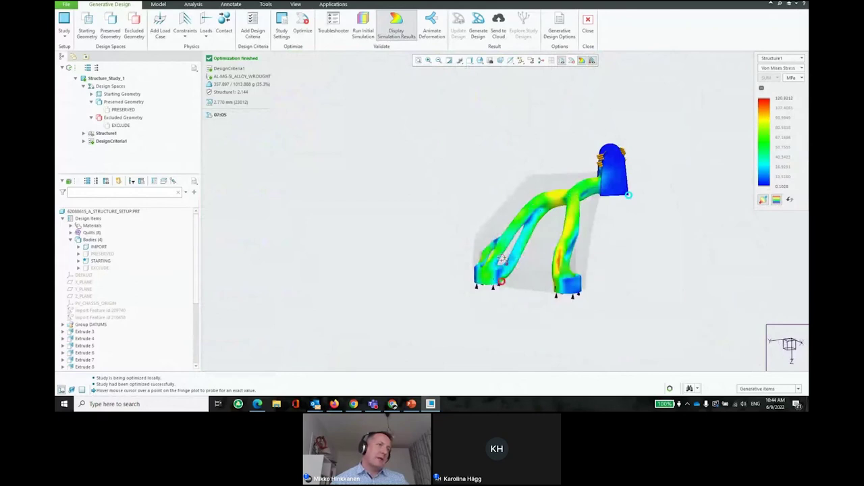
middle_drag(503, 260, 646, 174)
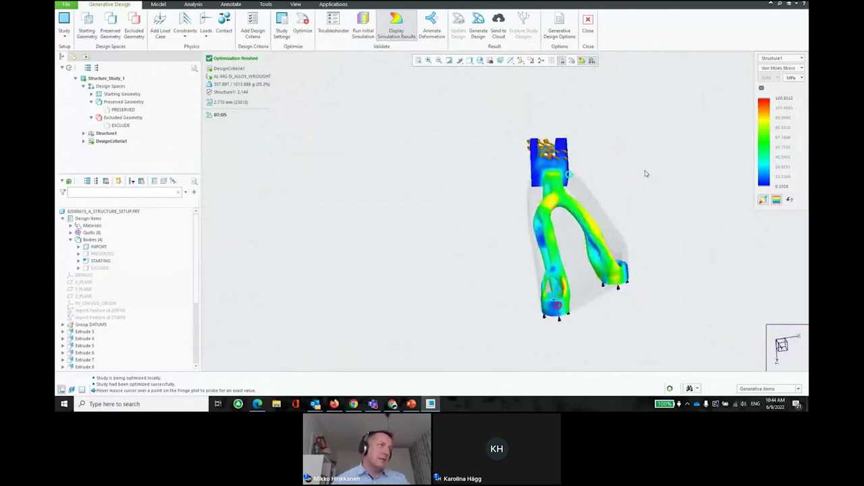
Step: Generate the design in the current part as reconstructed geometry, at the second resolution level with the reconstructed shape subdivided
click(480, 34)
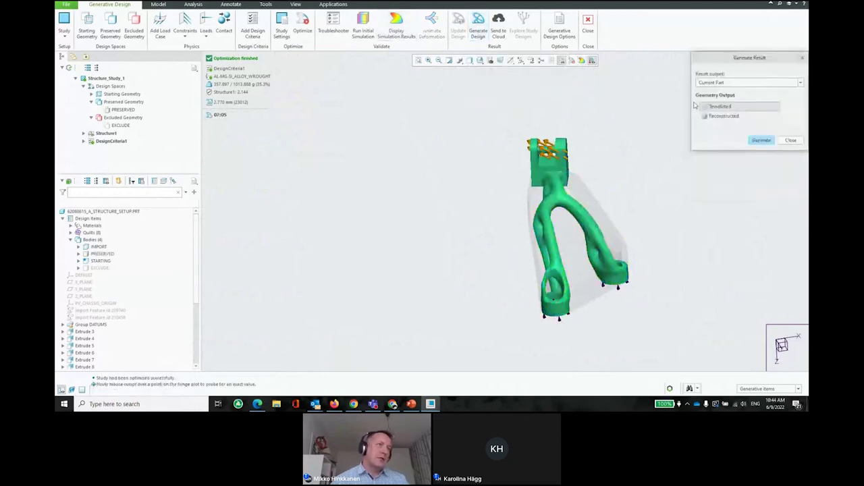
click(733, 117)
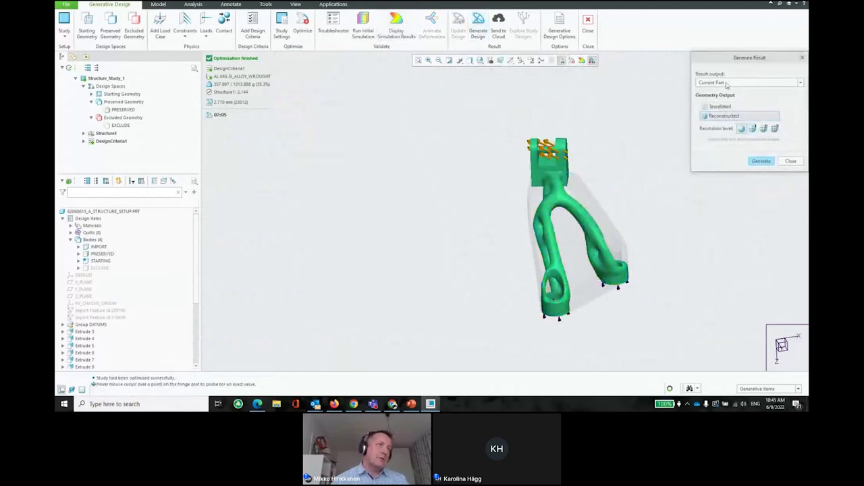
click(753, 128)
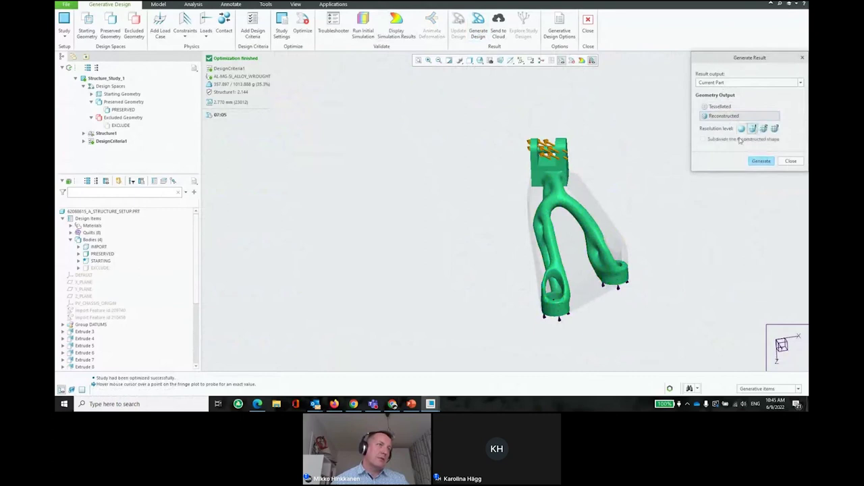
click(724, 140)
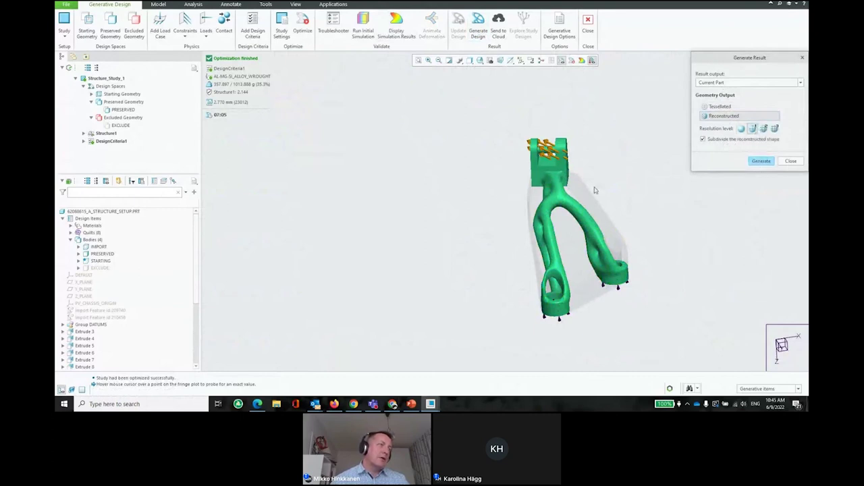
scroll(595, 190, up, 3)
middle_drag(594, 191, 558, 188)
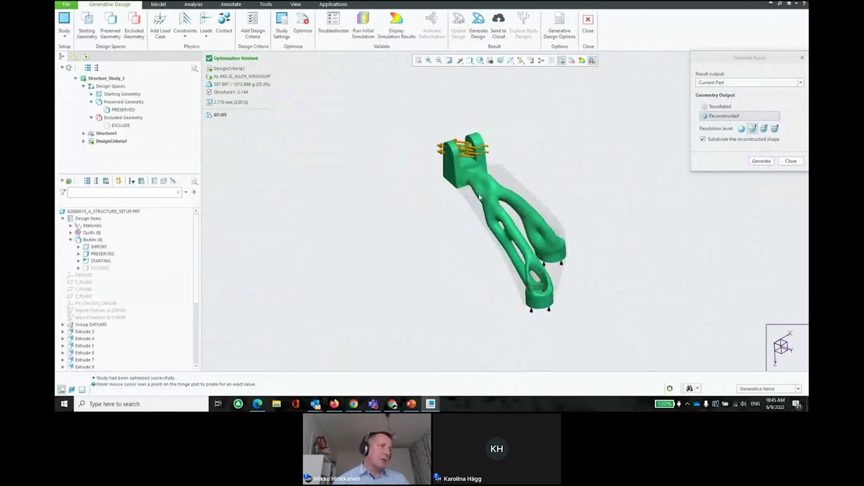
click(762, 161)
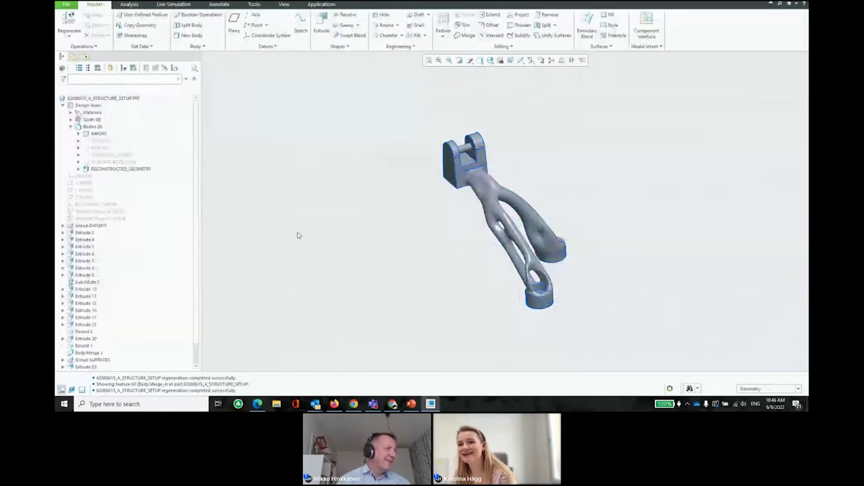
scroll(432, 256, up, 5)
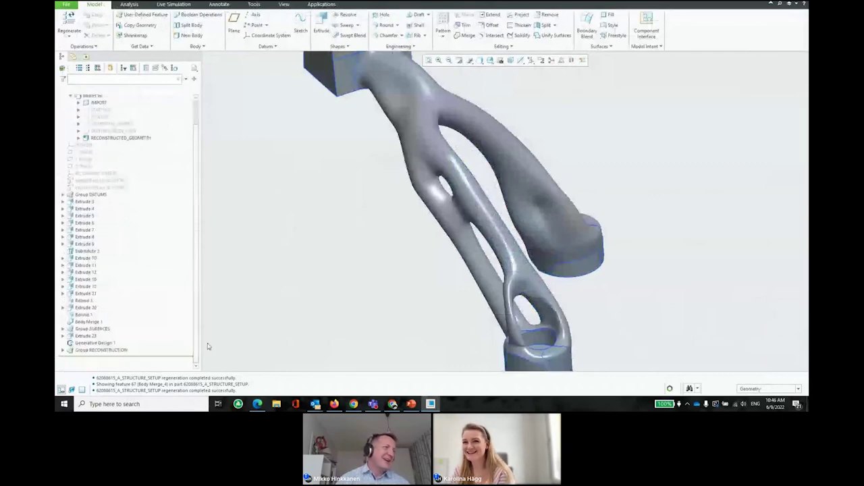
Step: Examine the reconstructed bracket body from several sides, including the split leg, the other leg, the fork end and the mounting bosses
scroll(432, 256, down, 5)
middle_drag(432, 256, 418, 237)
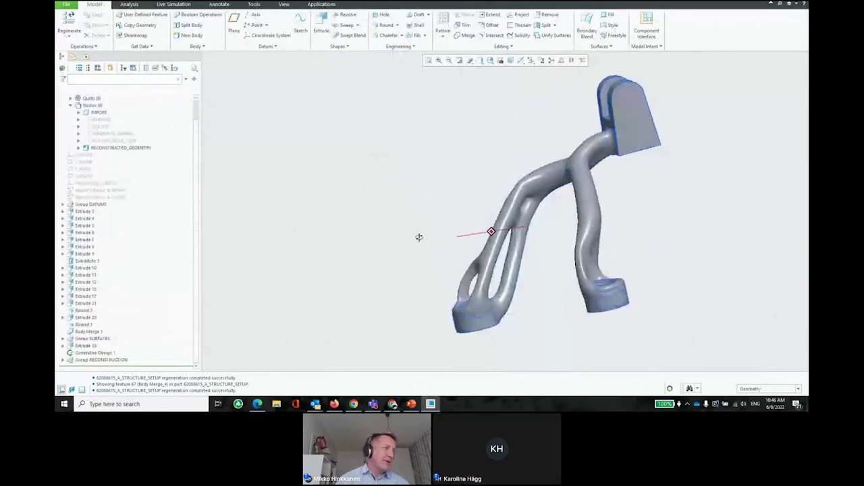
scroll(510, 236, up, 3)
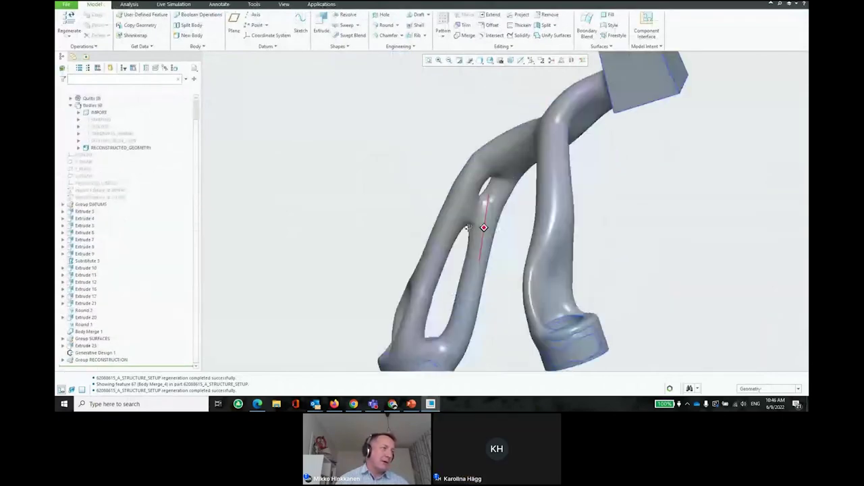
mouse_move(467, 228)
middle_down()
mouse_move(463, 218)
mouse_move(548, 197)
mouse_move(651, 199)
mouse_move(579, 234)
mouse_move(589, 264)
mouse_move(605, 247)
mouse_move(585, 197)
mouse_move(618, 183)
middle_up()
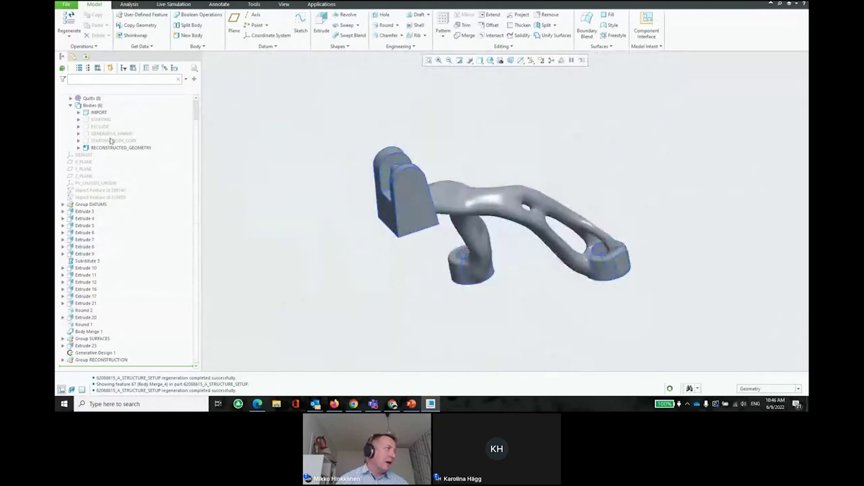
scroll(160, 139, up, 1)
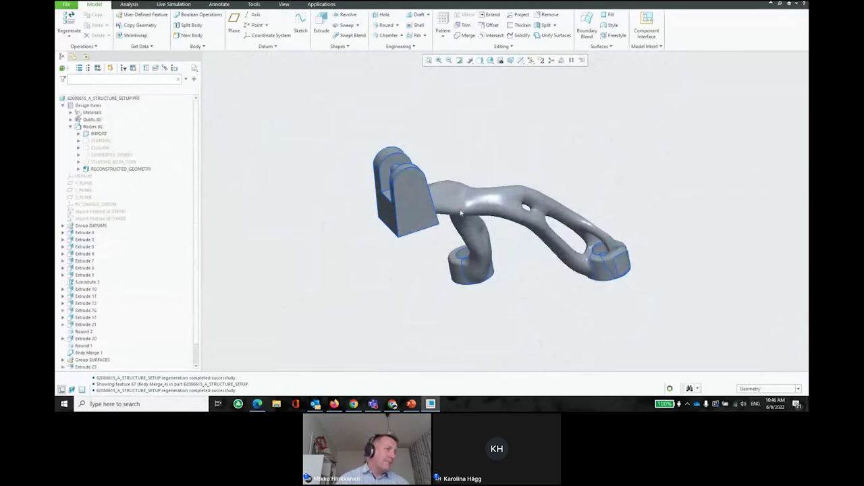
mouse_move(405, 216)
middle_down()
mouse_move(472, 254)
mouse_move(471, 239)
mouse_move(383, 221)
mouse_move(405, 233)
mouse_move(449, 220)
mouse_move(446, 181)
middle_up()
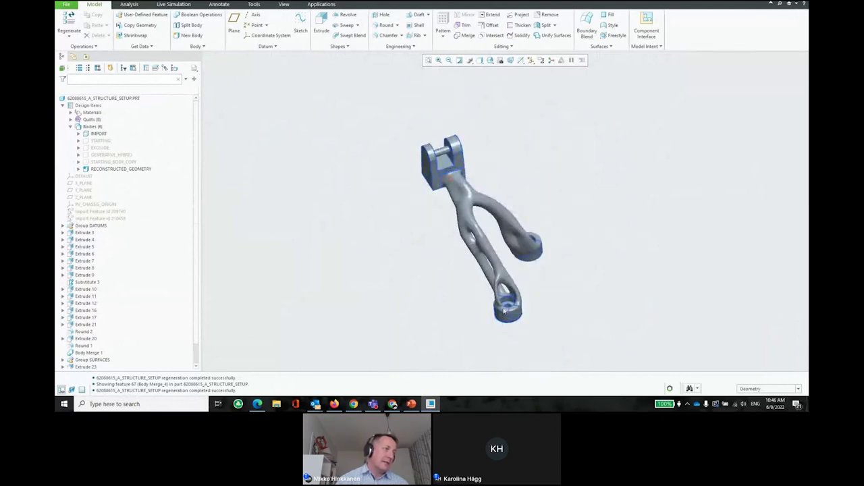
mouse_move(455, 196)
middle_down()
mouse_move(468, 162)
mouse_move(481, 173)
middle_up()
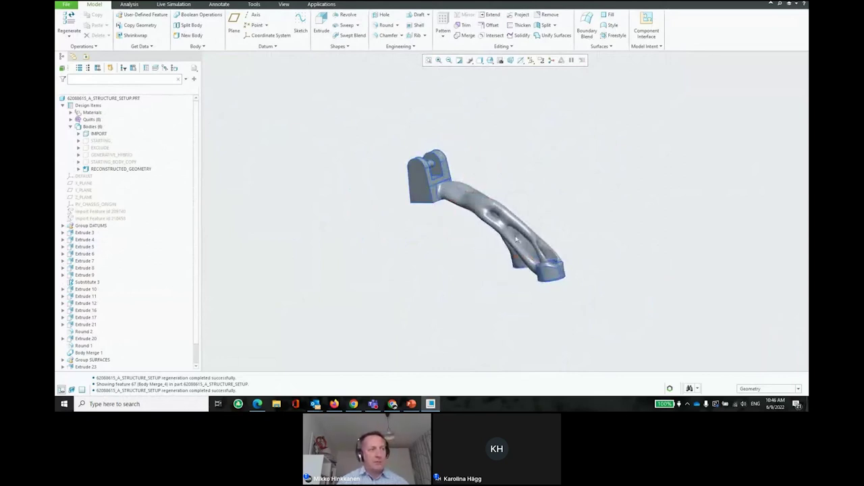
middle_drag(516, 239, 459, 241)
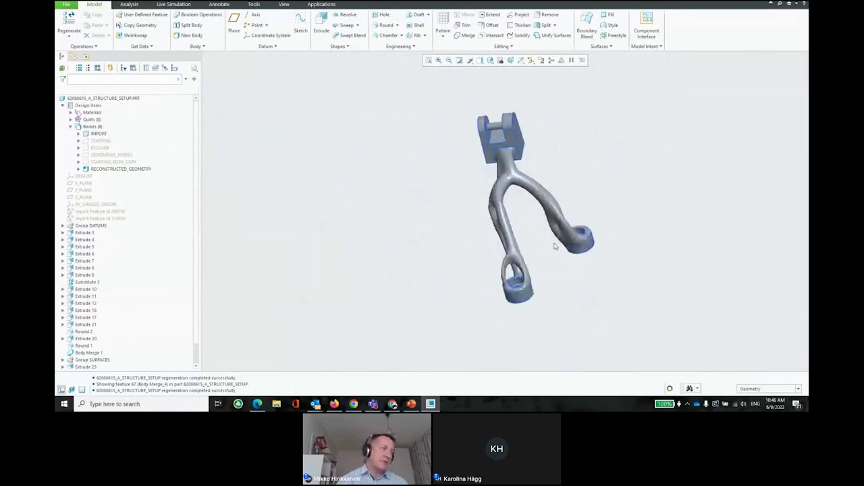
ctrl+middle_drag(554, 246, 545, 266)
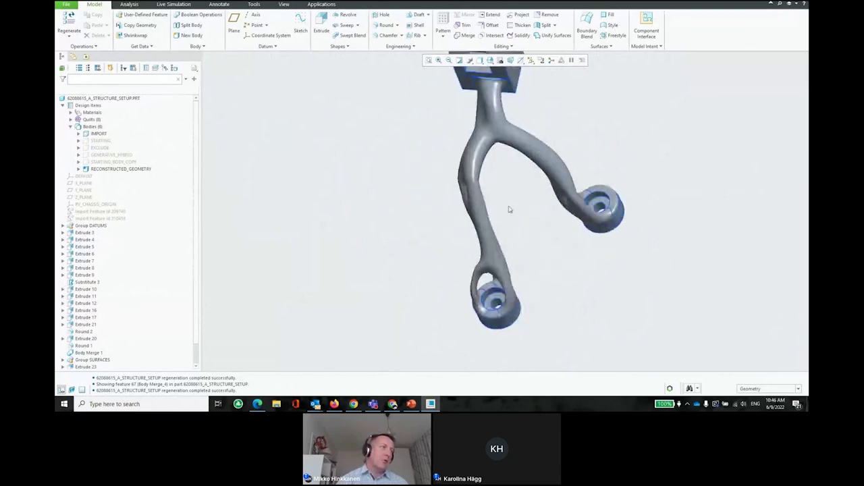
middle_drag(510, 209, 601, 197)
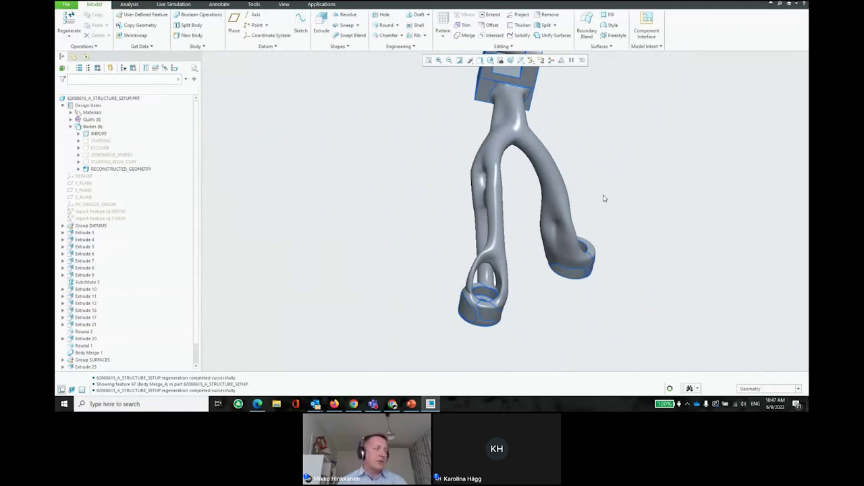
mouse_move(486, 200)
middle_down()
mouse_move(503, 181)
mouse_move(546, 183)
mouse_move(550, 202)
mouse_move(573, 189)
middle_up()
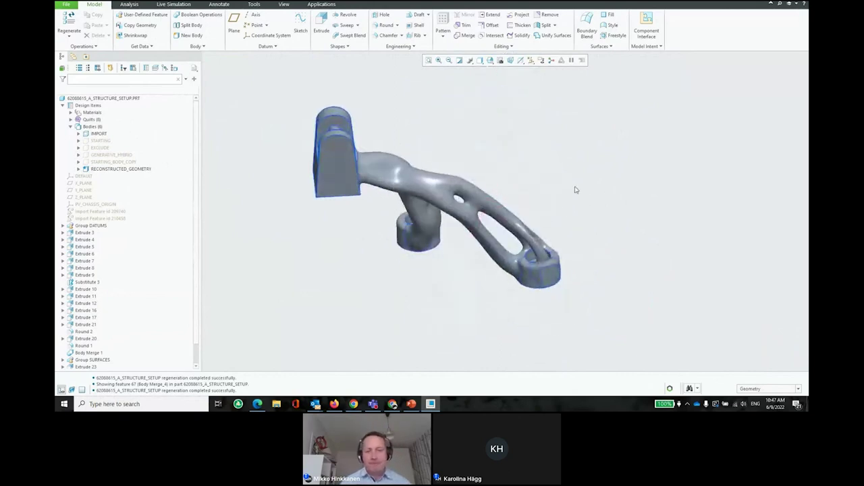